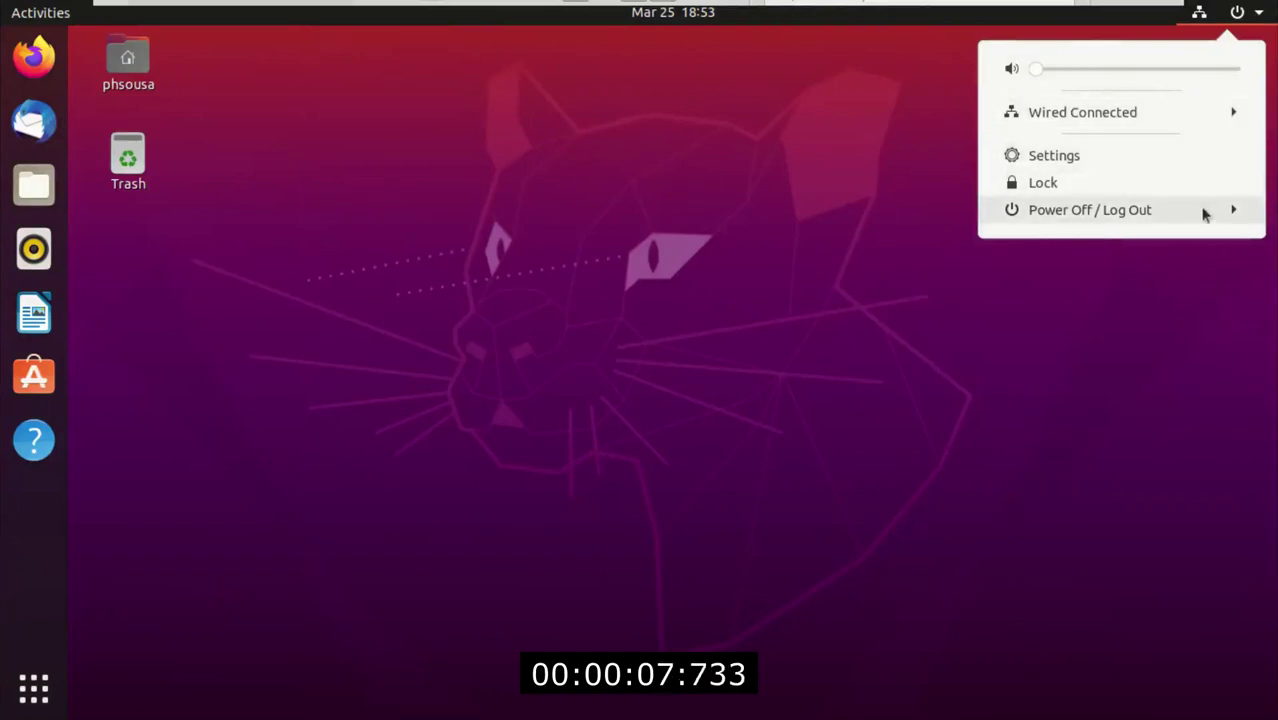
# Open the system settings and examine the hardware and OS details on the About page
pyautogui.click(1186, 160)
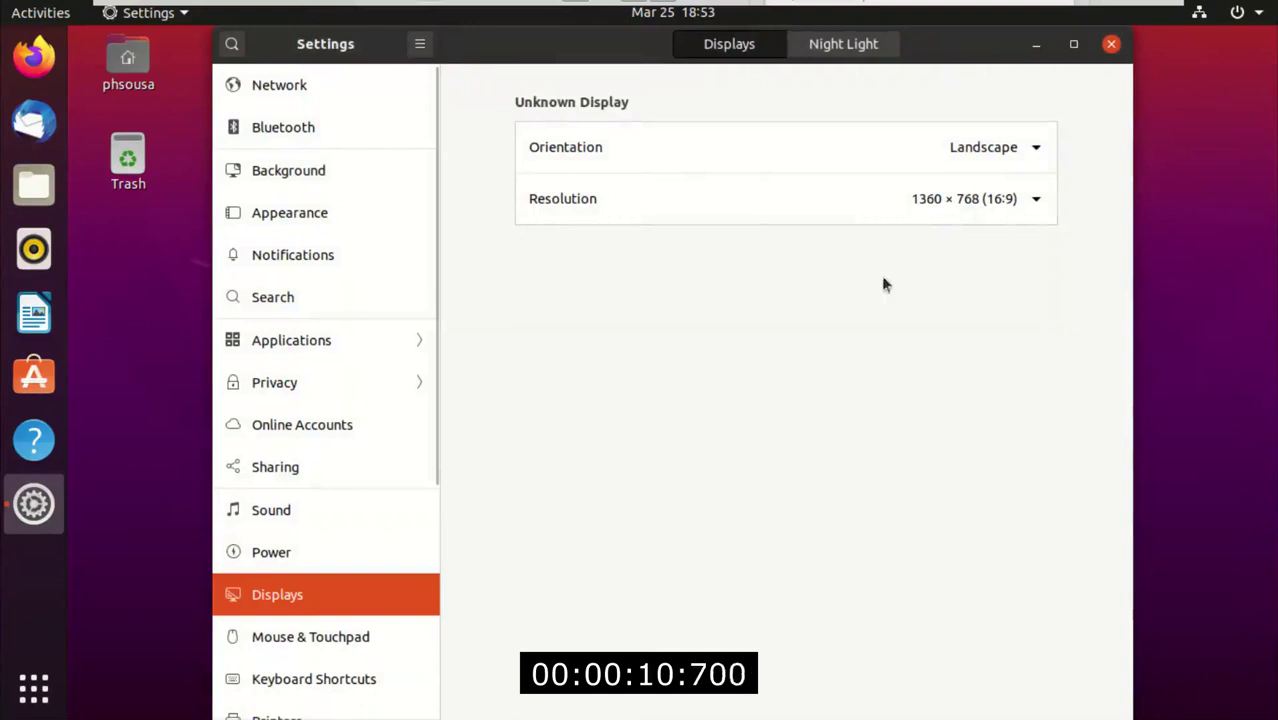
pyautogui.click(231, 45)
pyautogui.click(231, 45)
pyautogui.click(419, 43)
pyautogui.click(341, 418)
pyautogui.scroll(-5, 332, 434)
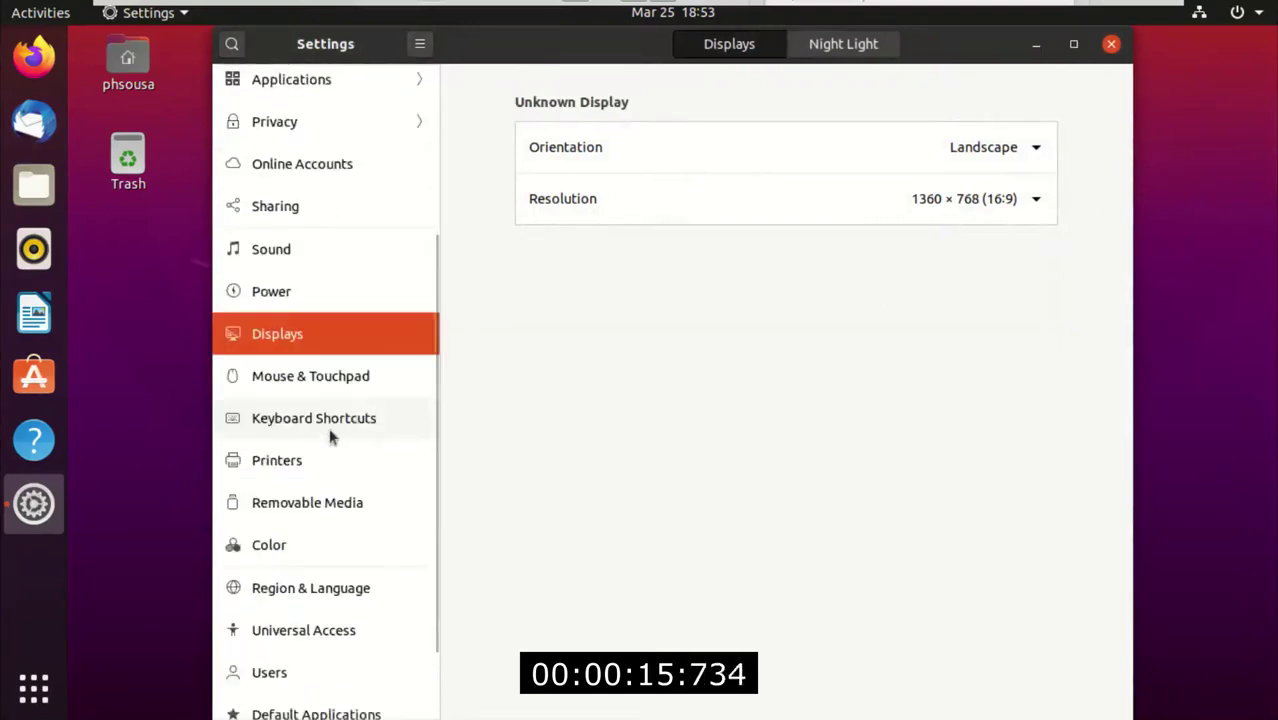
pyautogui.click(337, 695)
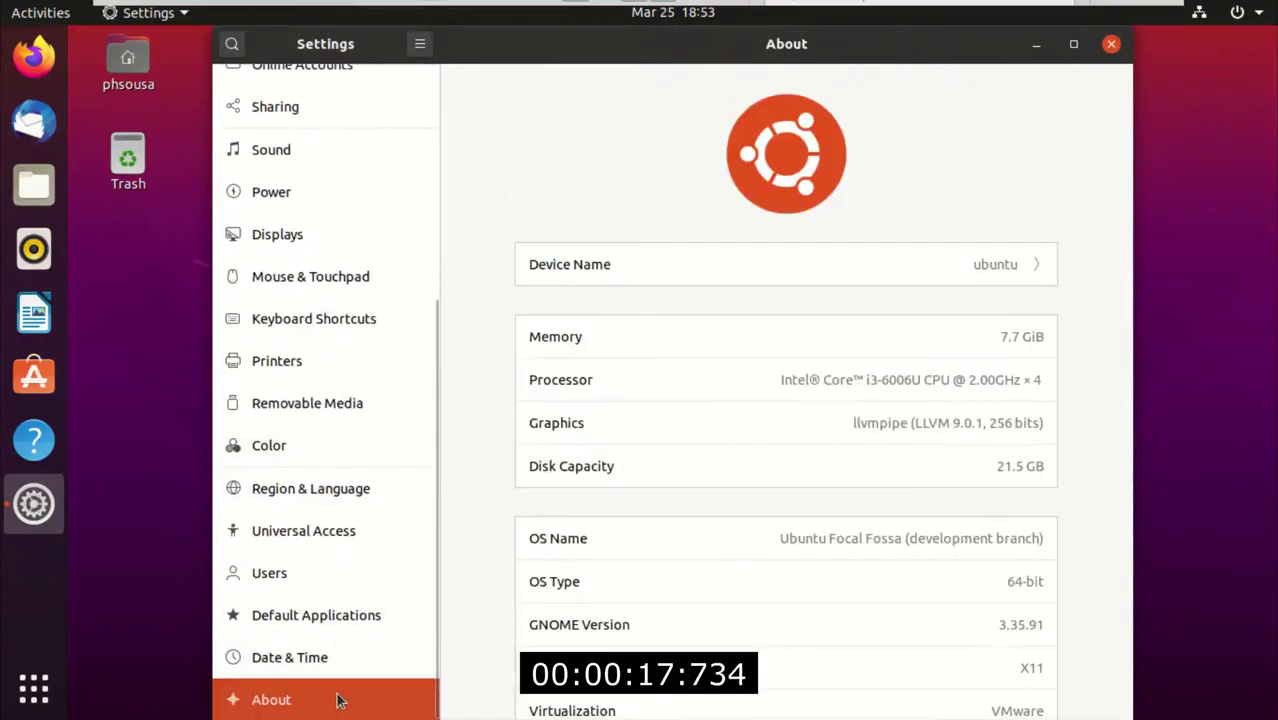
pyautogui.scroll(-2, 925, 352)
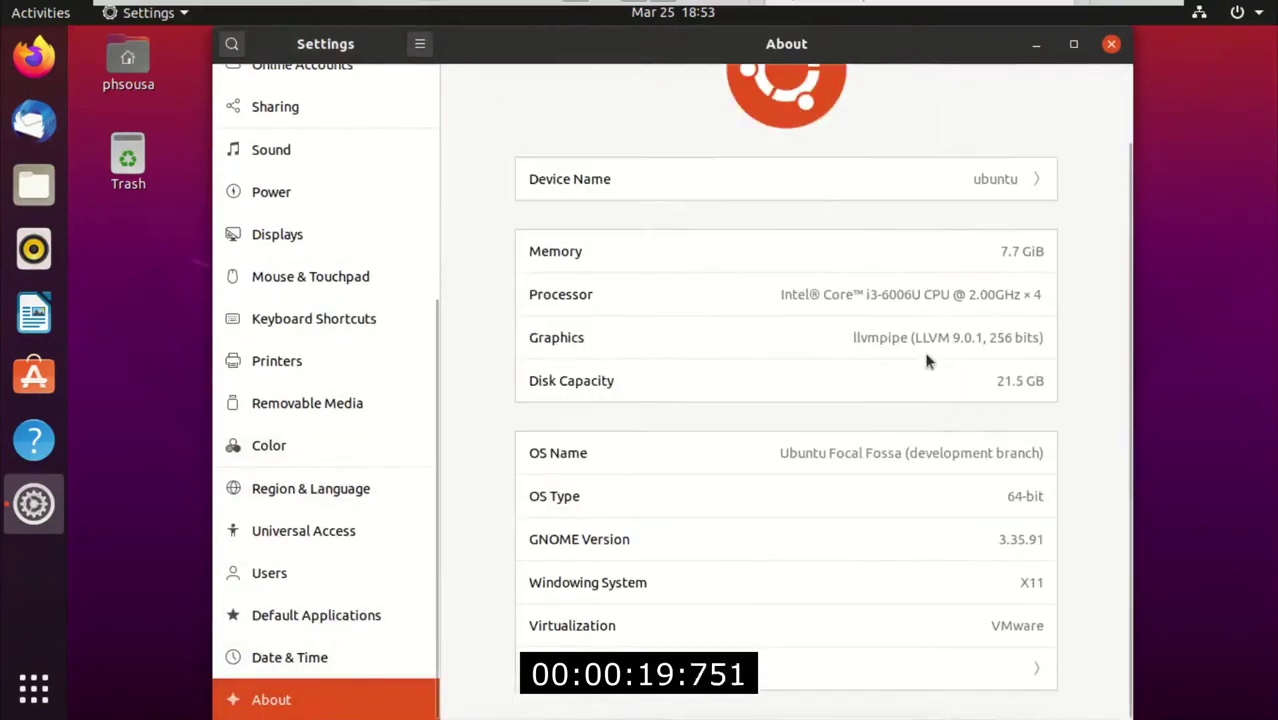
pyautogui.scroll(2, 923, 347)
# Look through the Network, Bluetooth and Background settings, and close the Settings window
pyautogui.scroll(5, 320, 160)
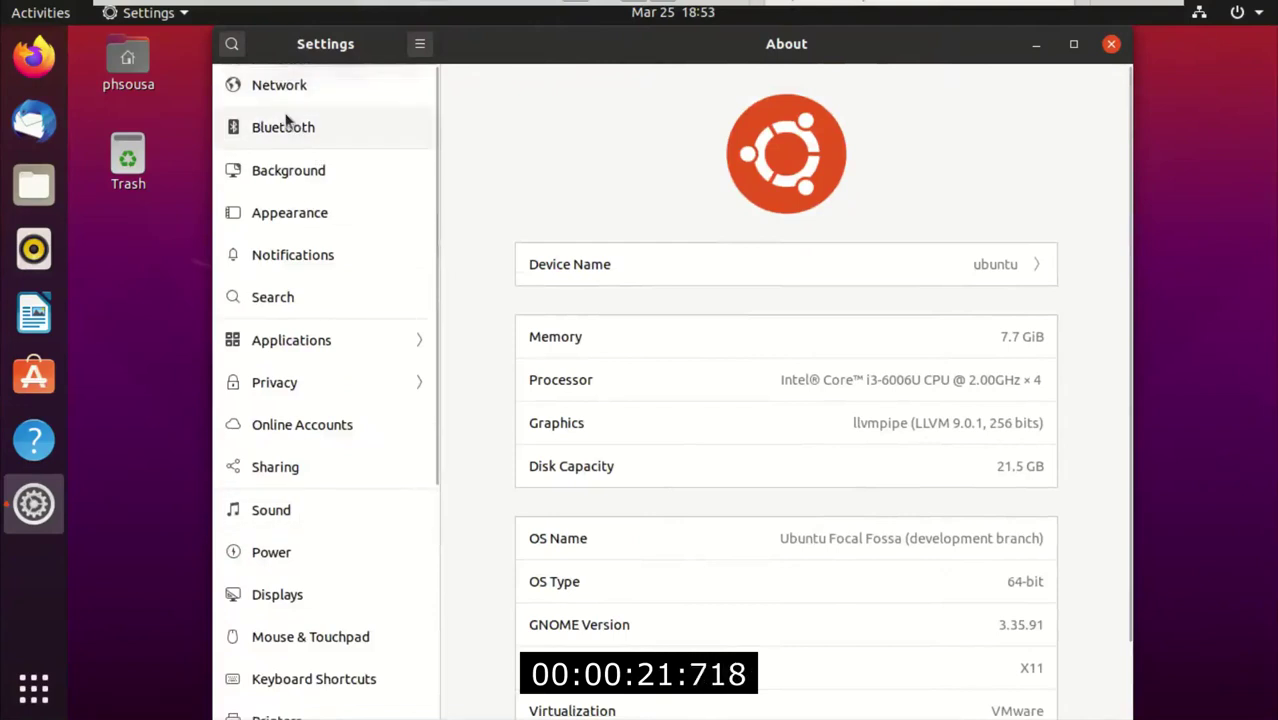
pyautogui.click(247, 87)
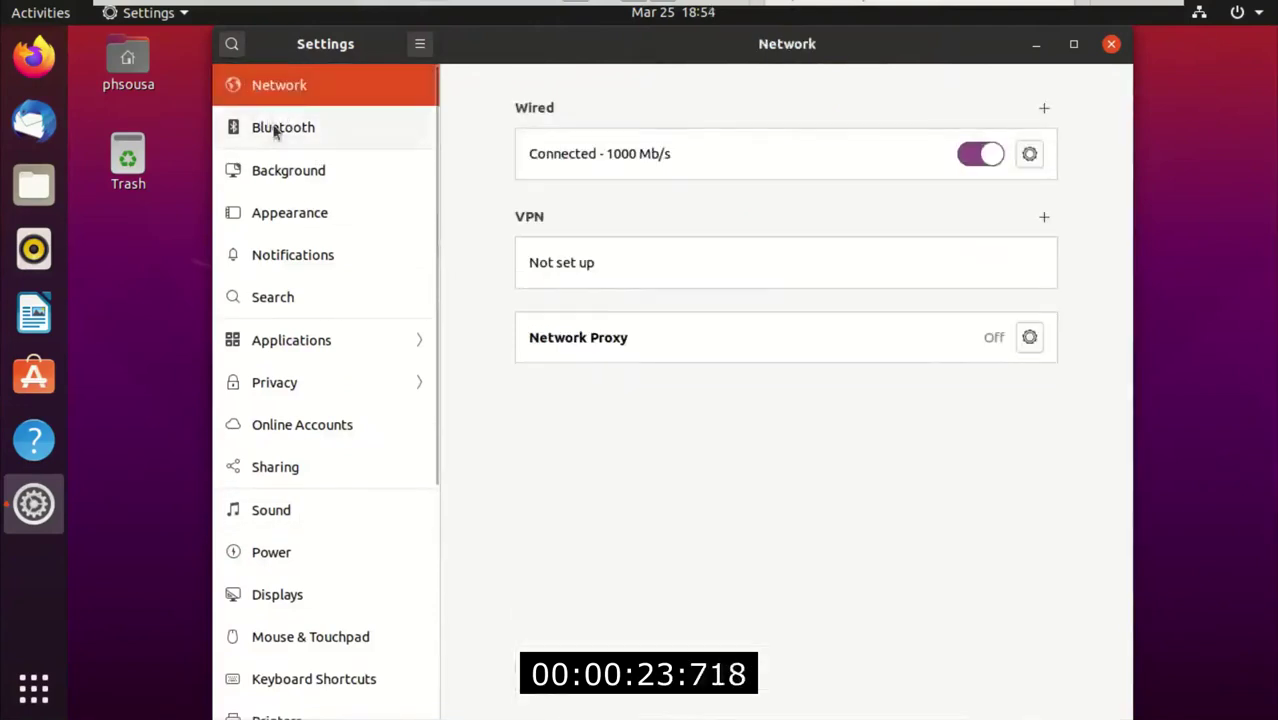
pyautogui.click(277, 128)
pyautogui.press('Down')
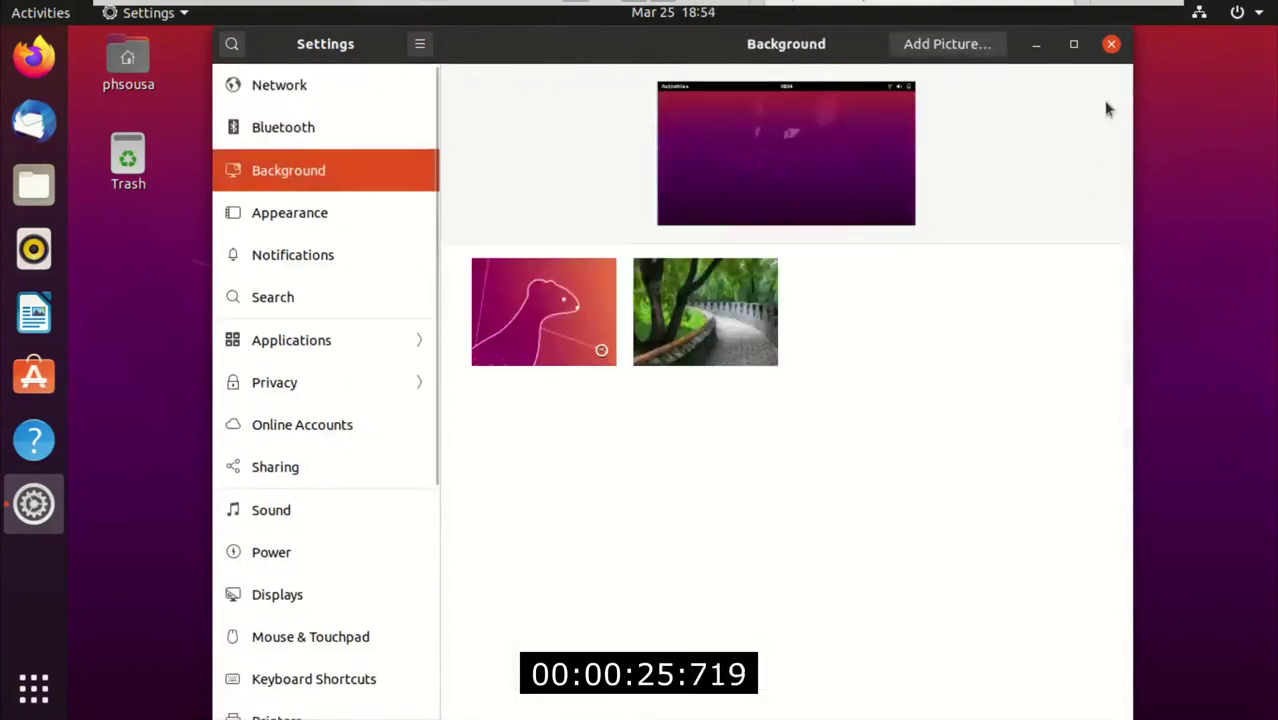
pyautogui.click(1112, 46)
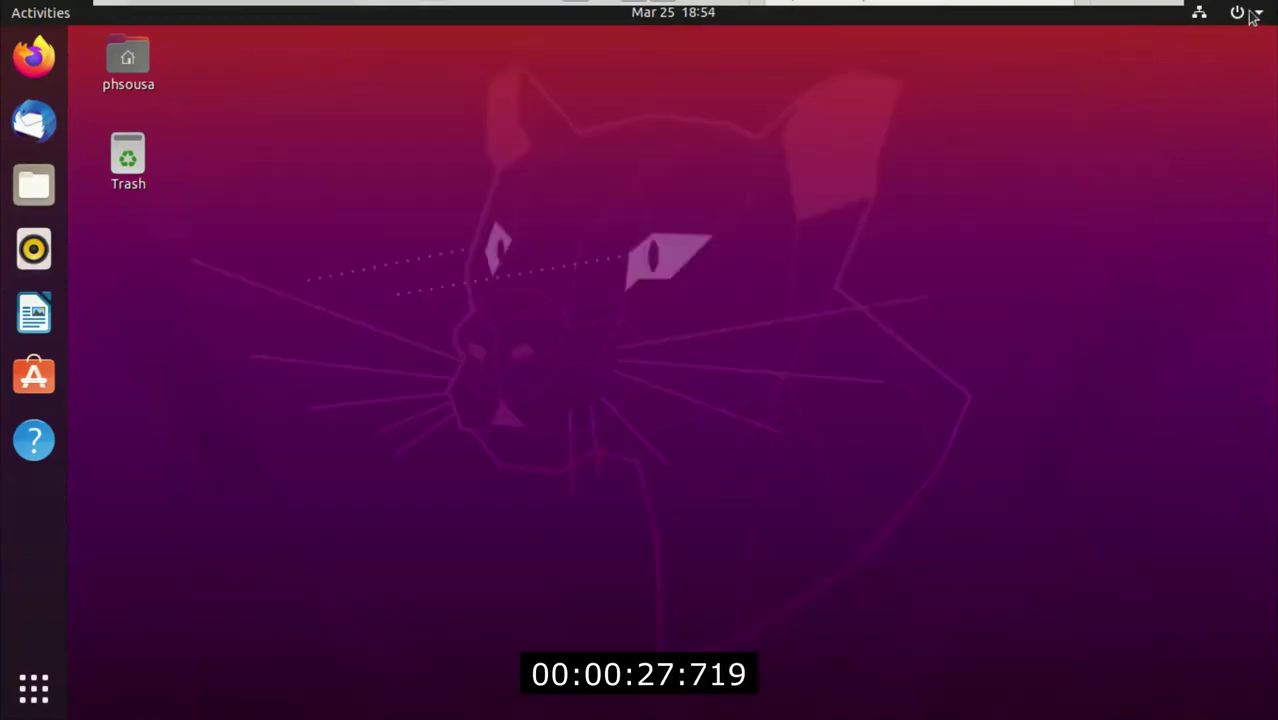
# Show the Power Off / Log Out options of the system menu and dismiss them without choosing one
pyautogui.click(1250, 12)
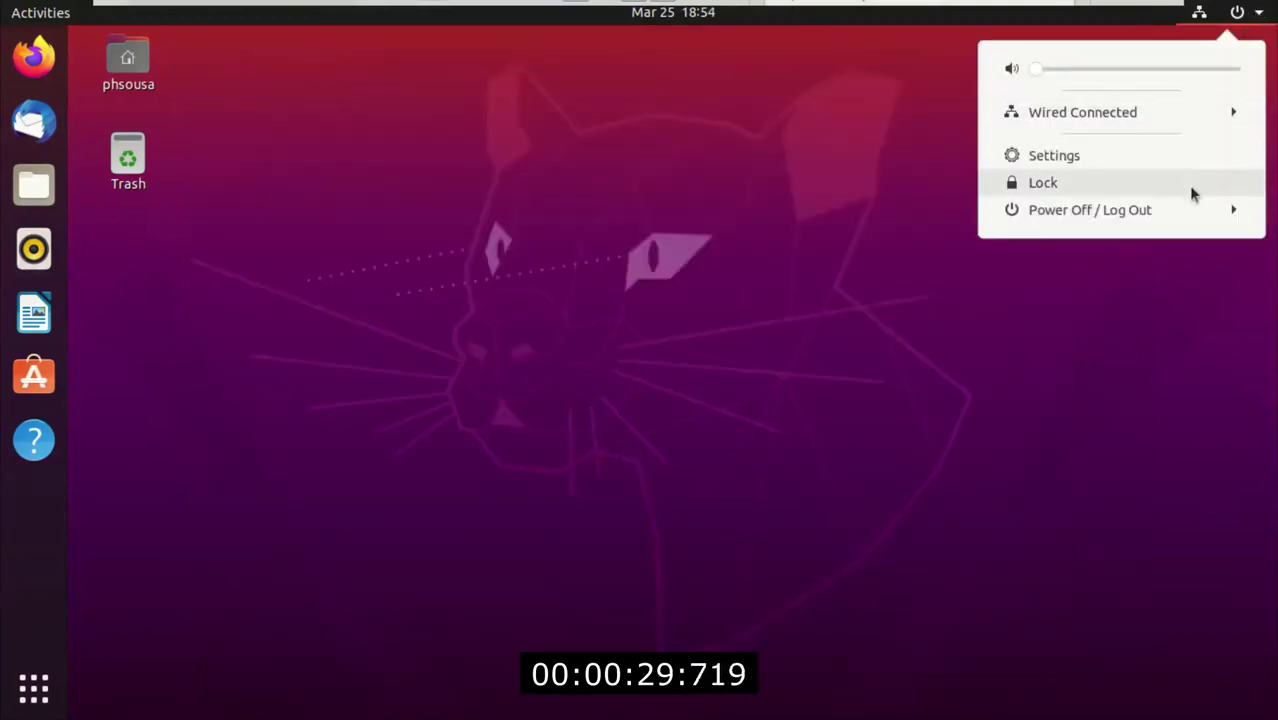
pyautogui.click(1199, 214)
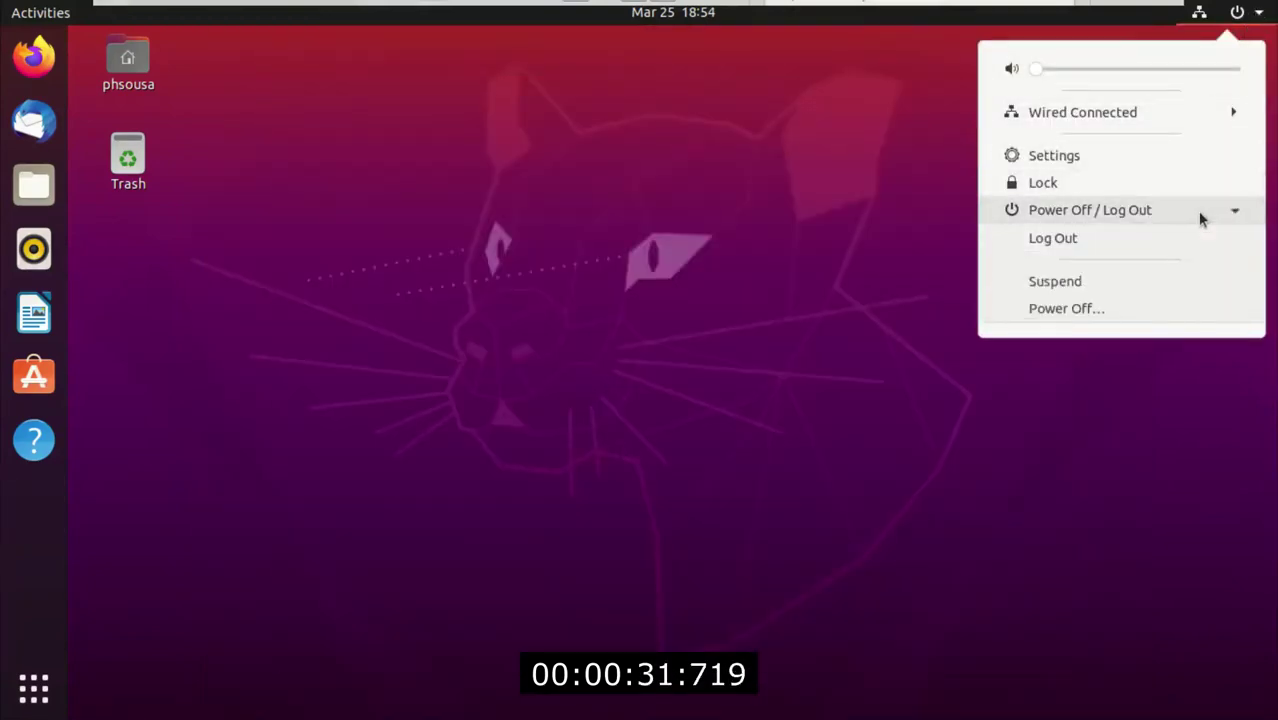
pyautogui.click(734, 178)
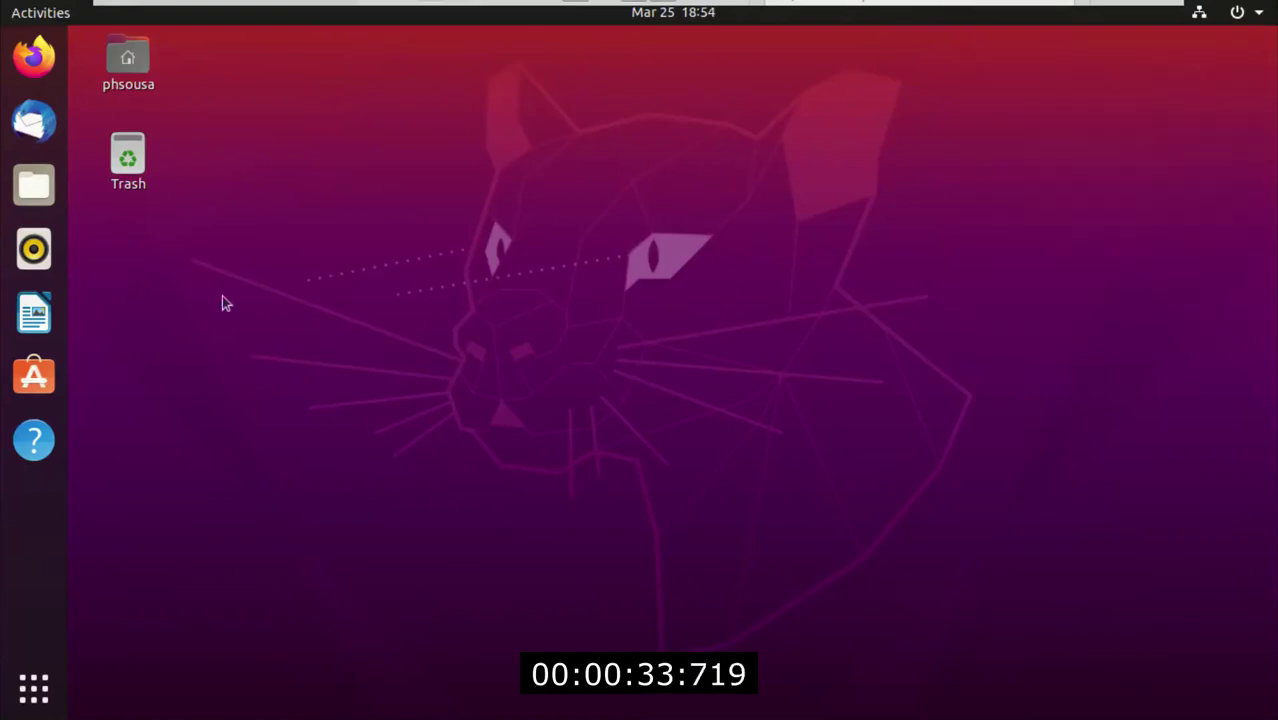
# Show all applications and group LibreOffice Calc, Draw, Impress and Writer into one app folder
pyautogui.click(33, 688)
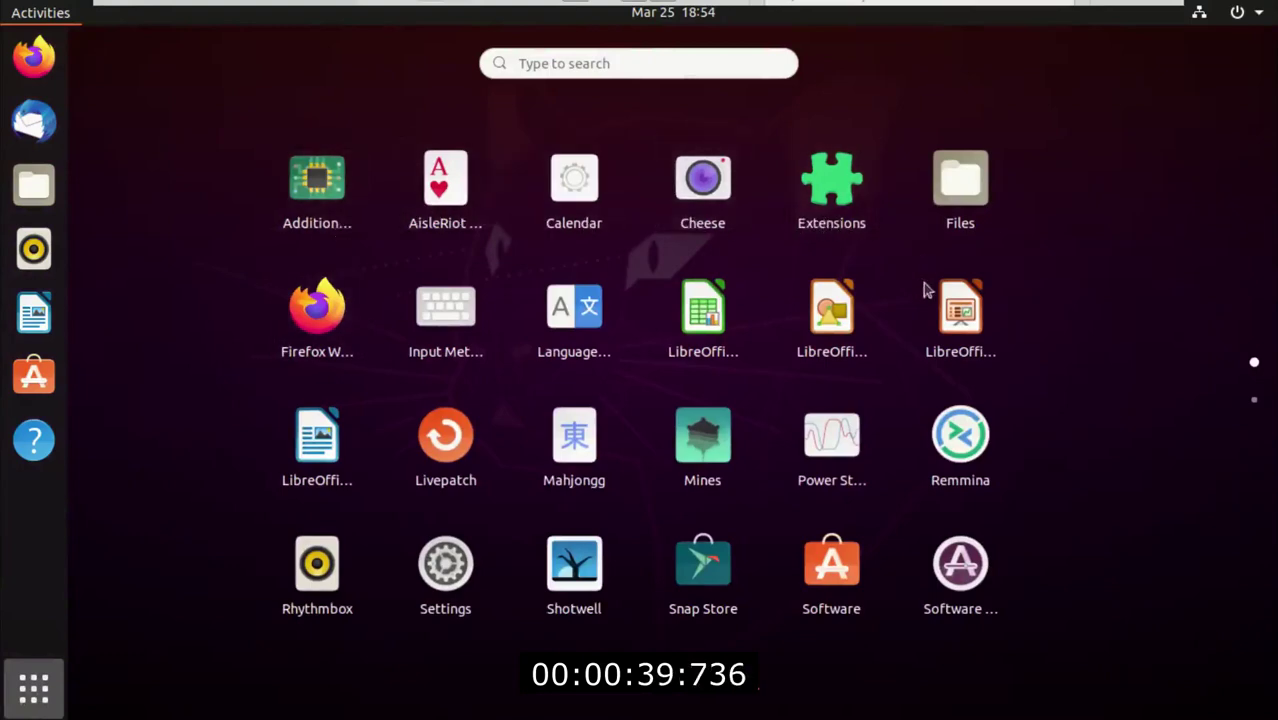
pyautogui.moveTo(703, 310); pyautogui.dragTo(456, 320)
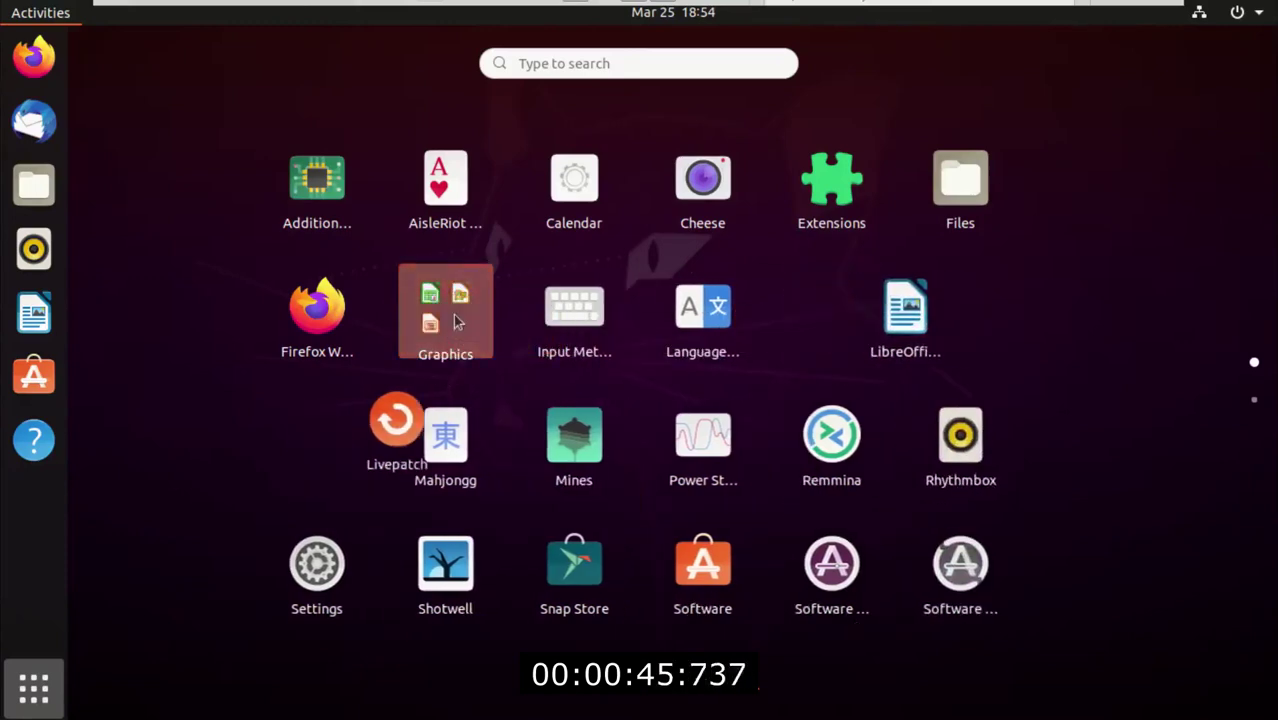
pyautogui.moveTo(830, 310); pyautogui.dragTo(456, 313)
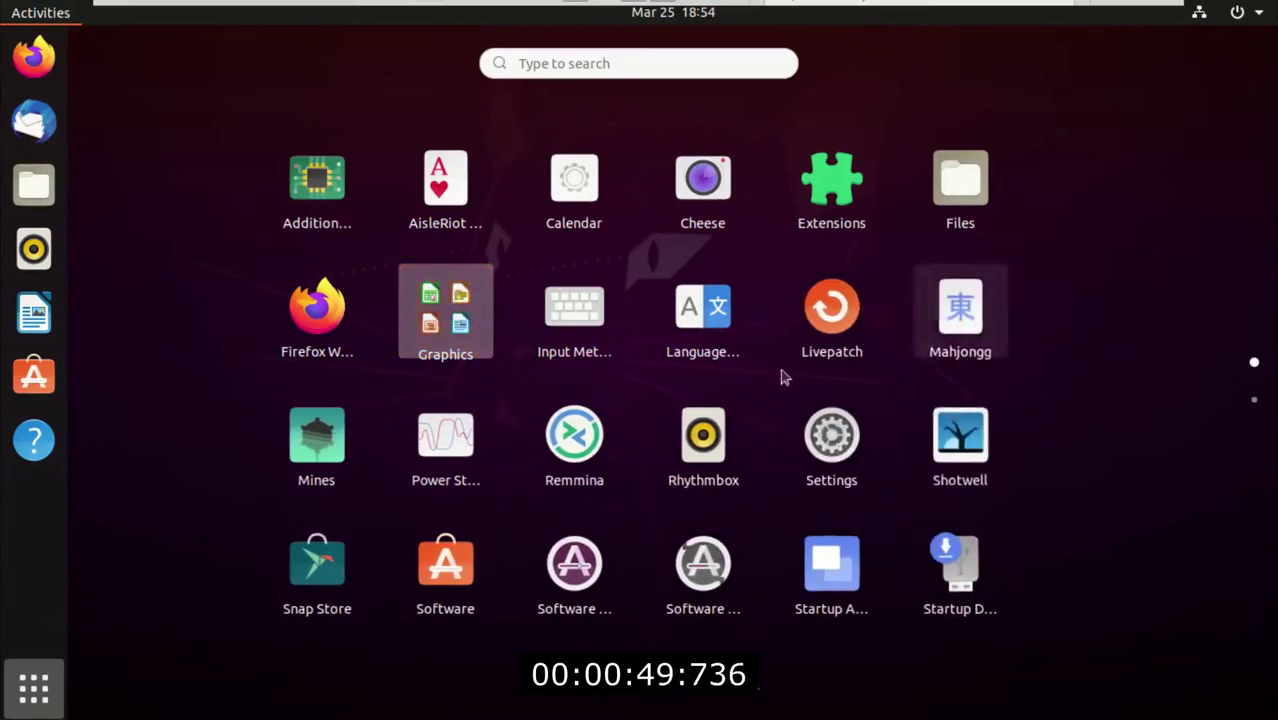
# Rename the Graphics app folder as LibreOffice and check its contents
pyautogui.scroll(-1, 597, 388)
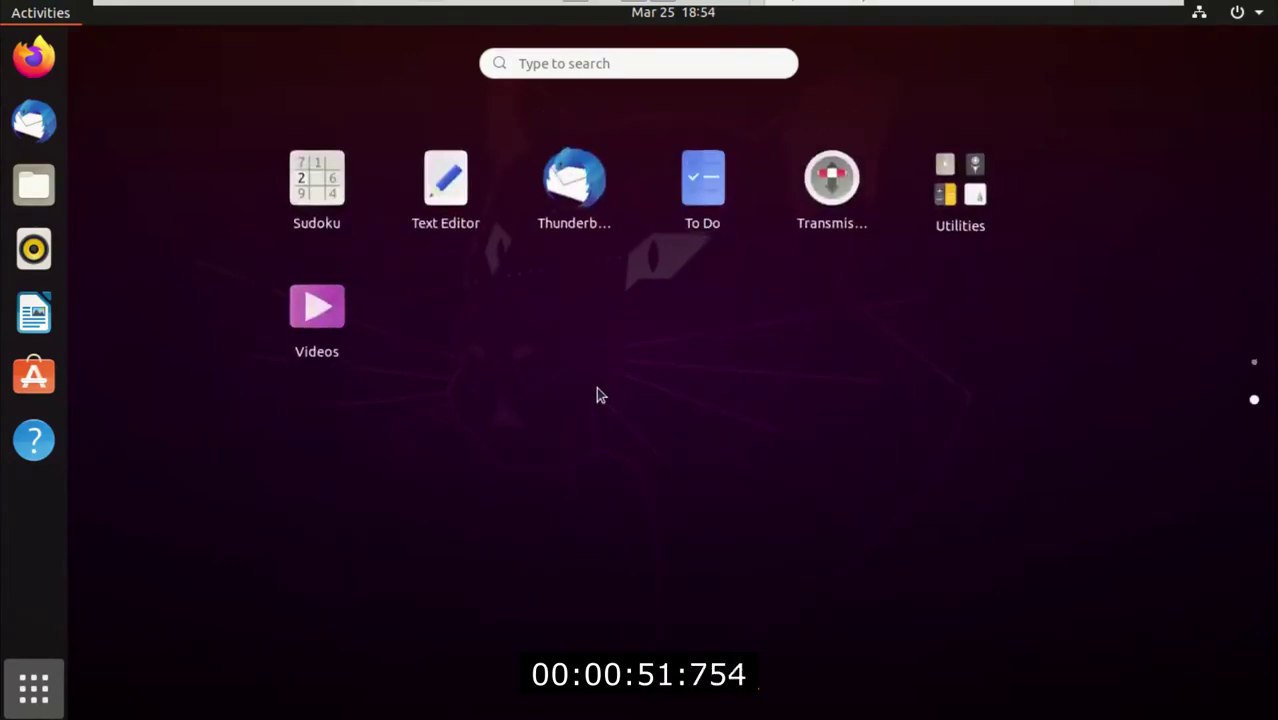
pyautogui.scroll(1, 595, 386)
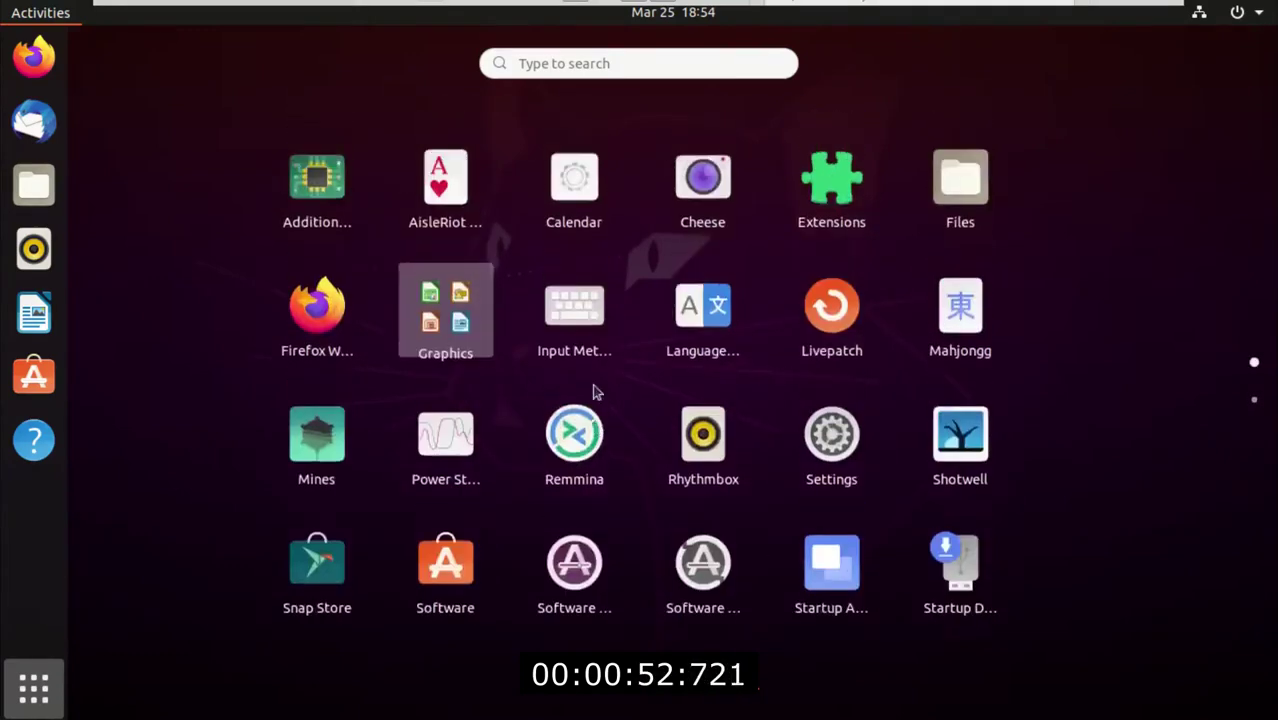
pyautogui.click(451, 340)
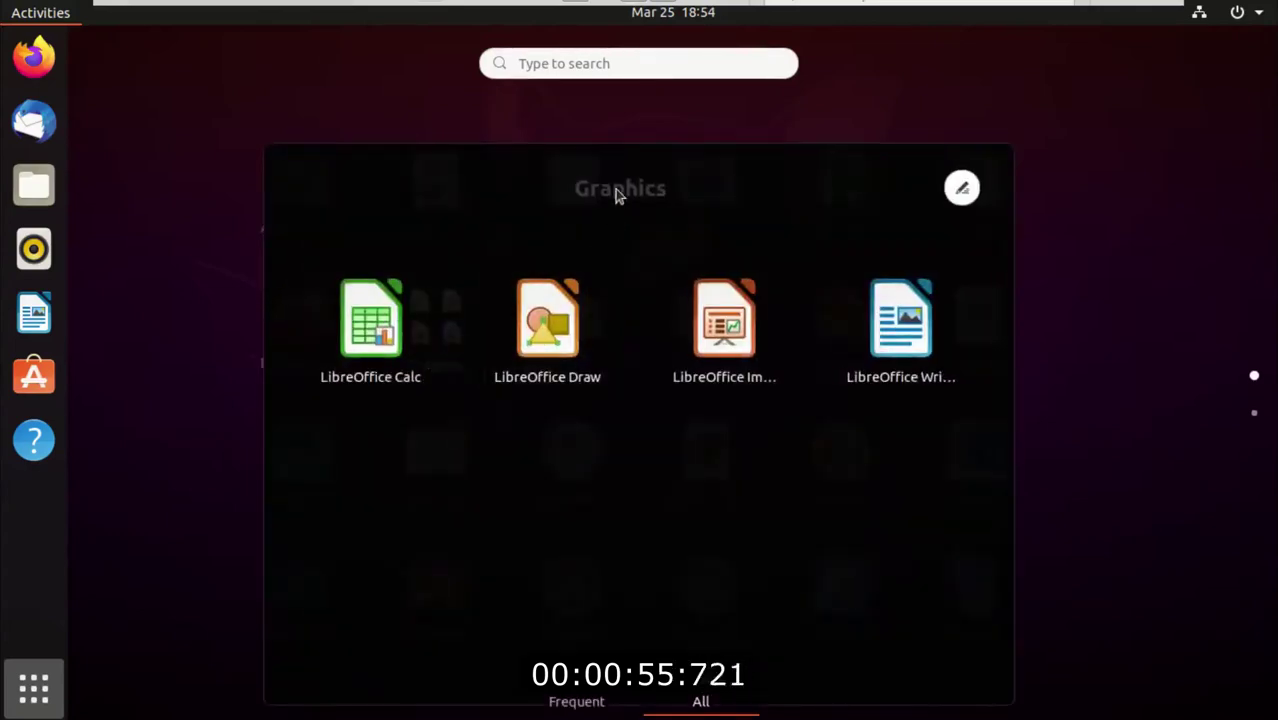
pyautogui.click(960, 189)
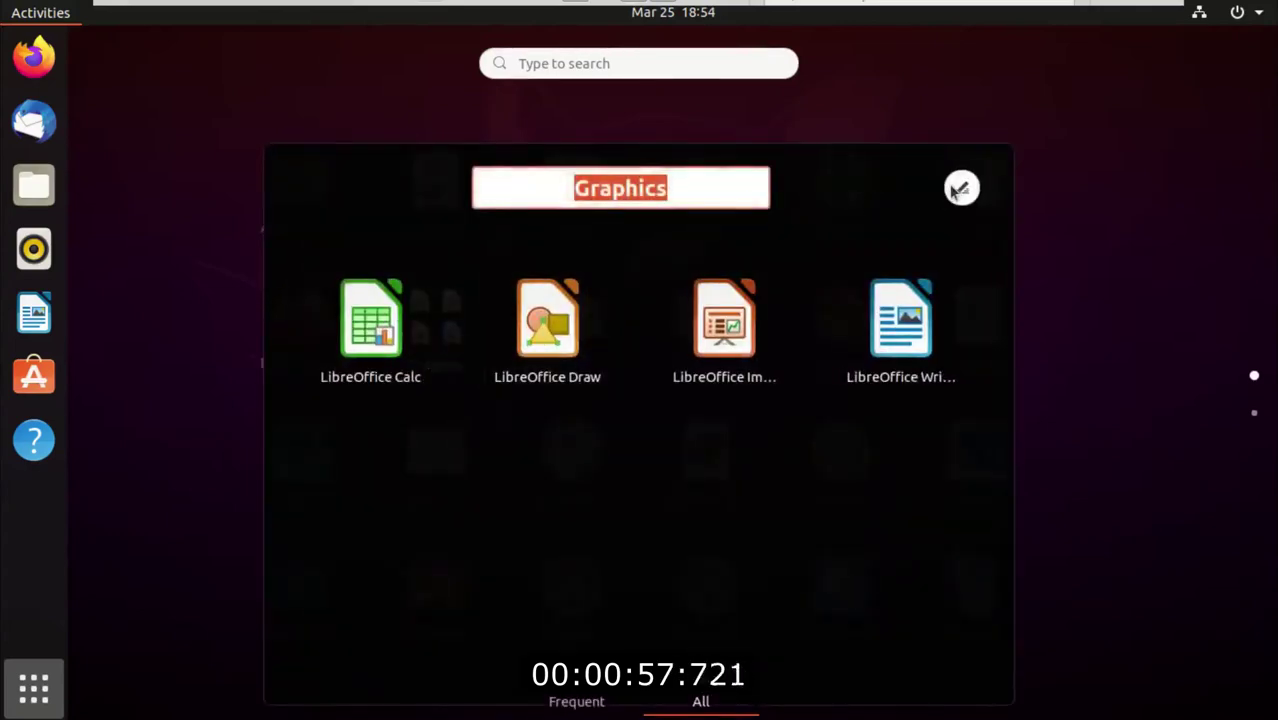
pyautogui.write('Libre')
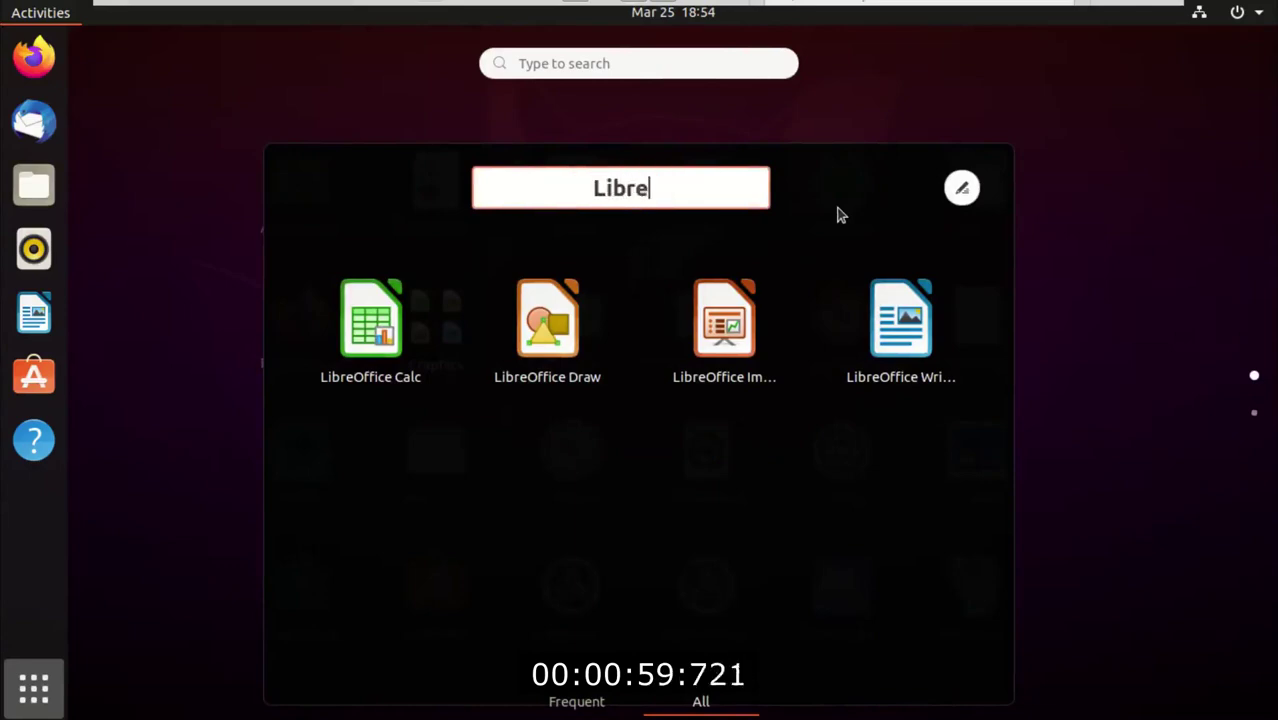
pyautogui.write('Office')
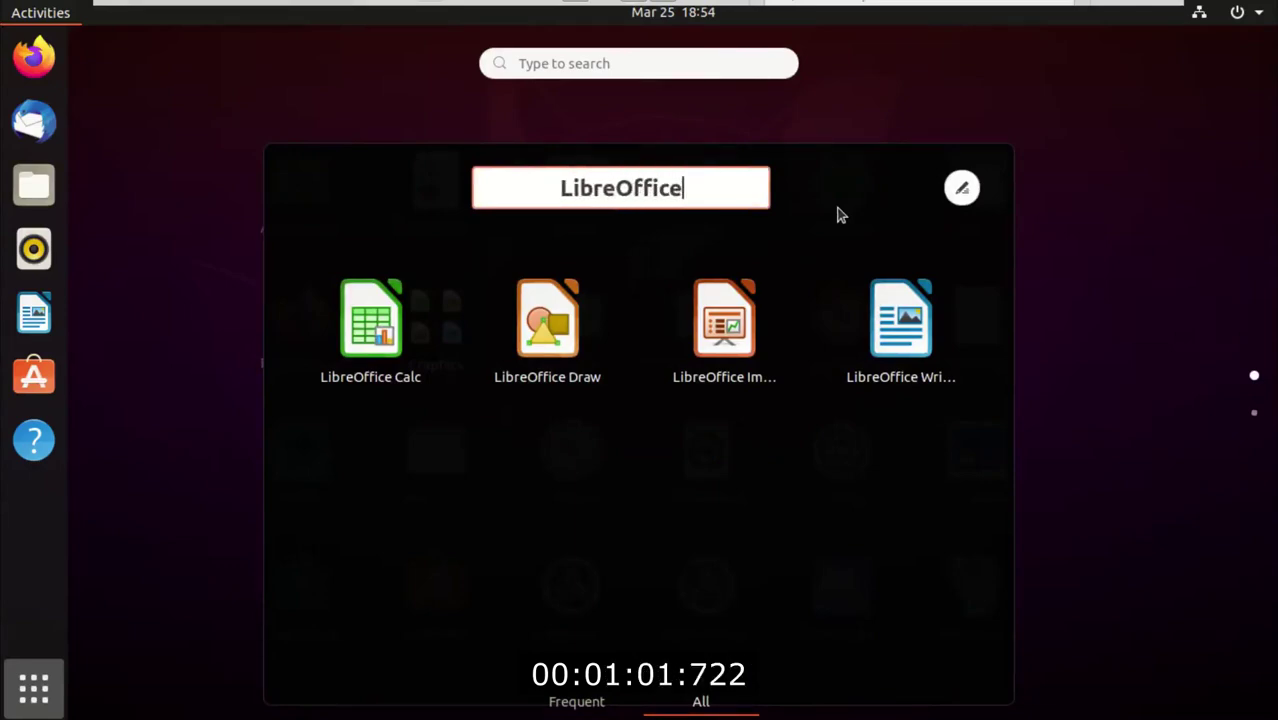
pyautogui.press('Return')
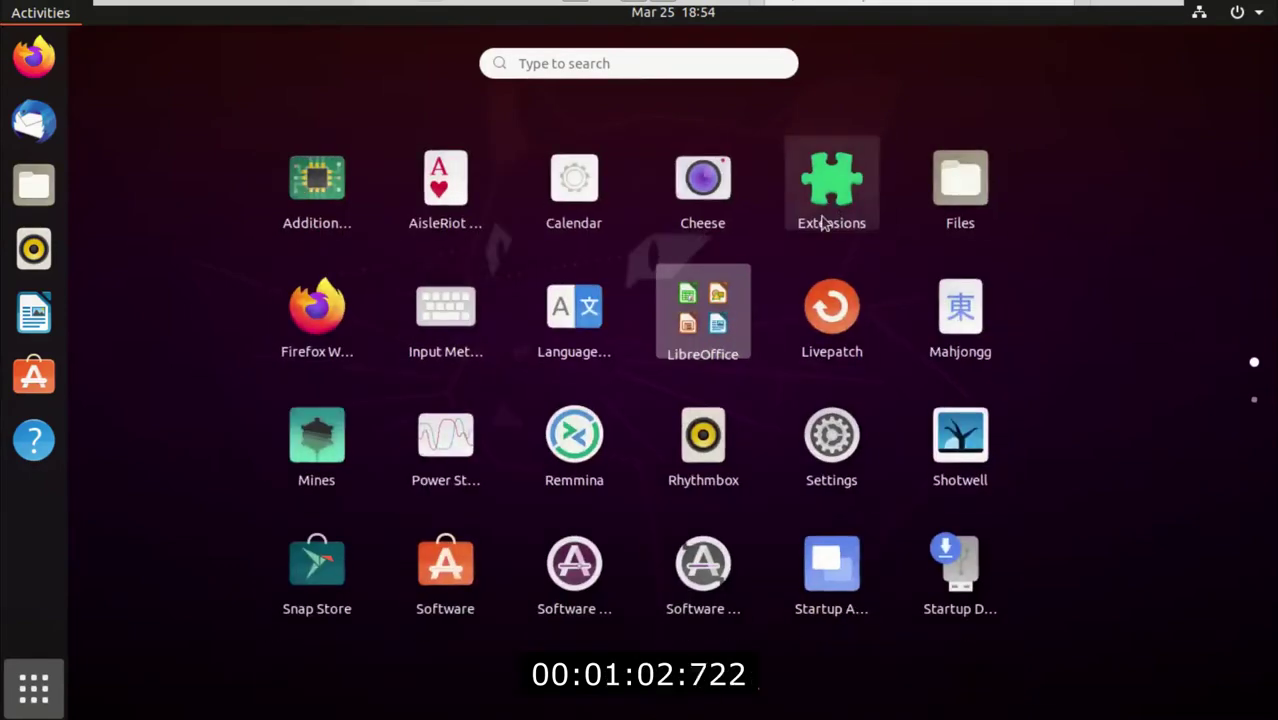
pyautogui.click(738, 350)
pyautogui.click(1096, 235)
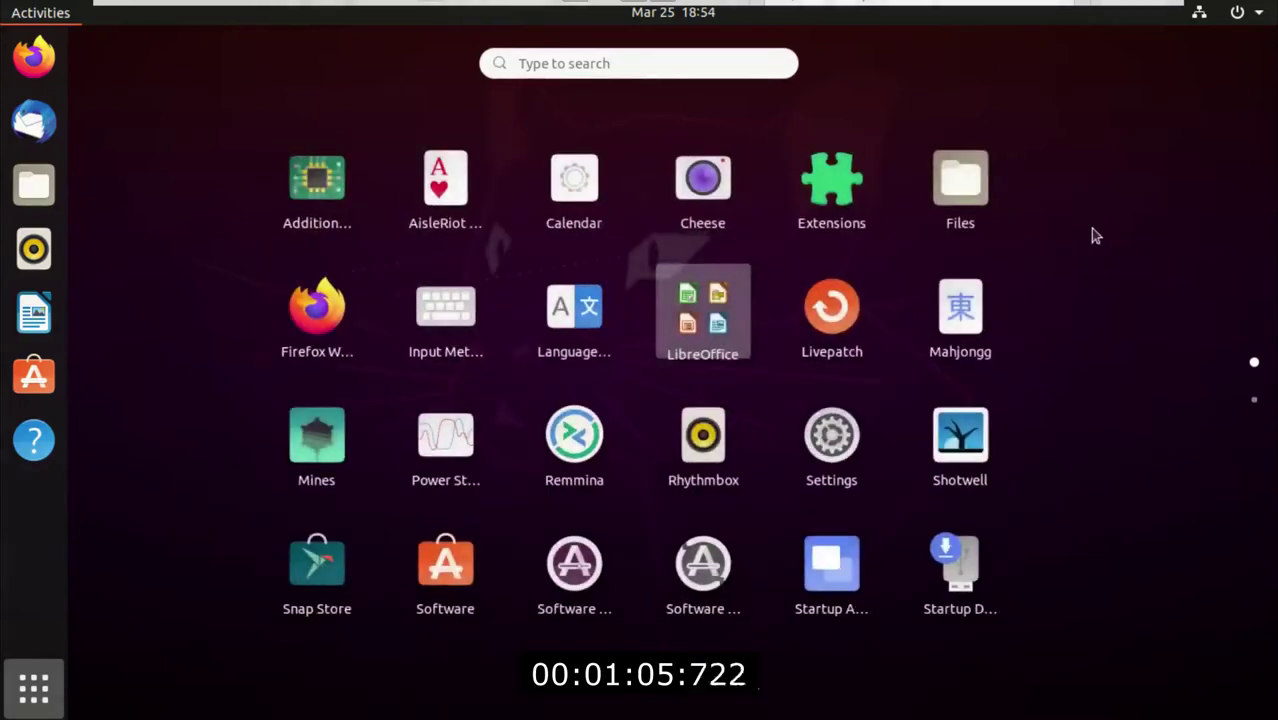
# Look through the apps in the Utilities folder, and view the built-in extensions in the Extensions app before closing it
pyautogui.scroll(-1, 840, 330)
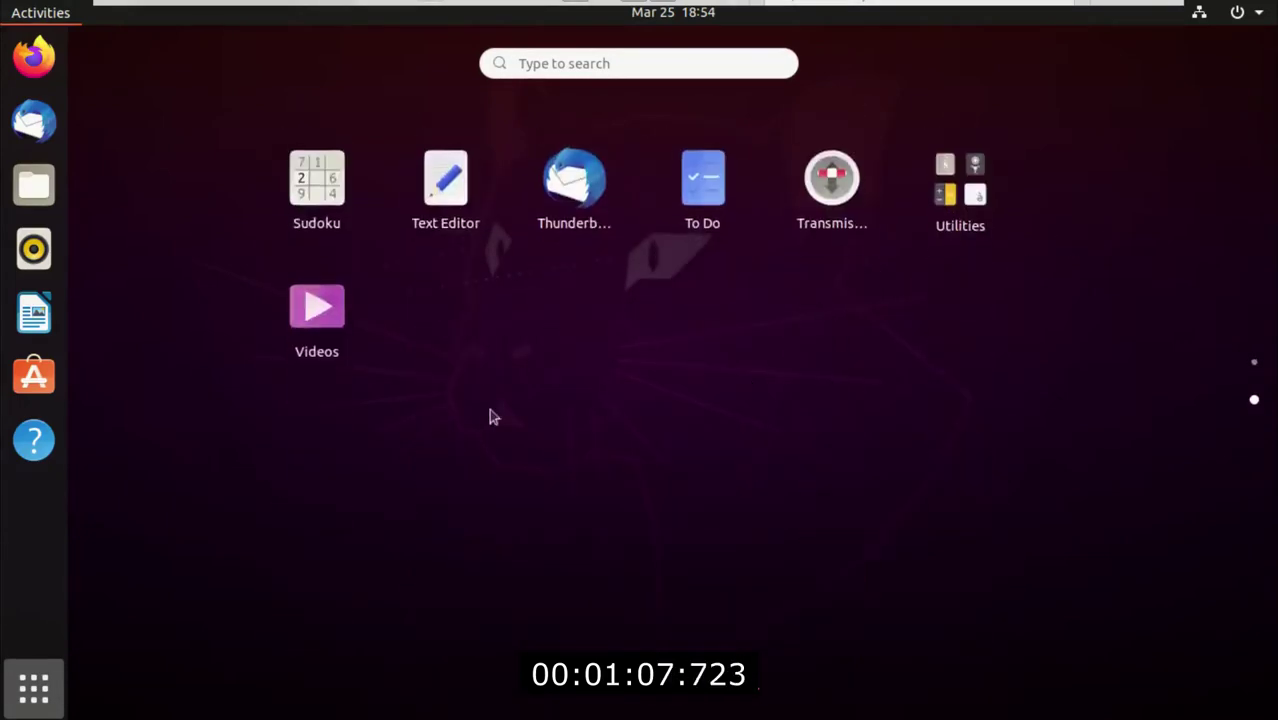
pyautogui.click(937, 196)
pyautogui.scroll(-1, 790, 362)
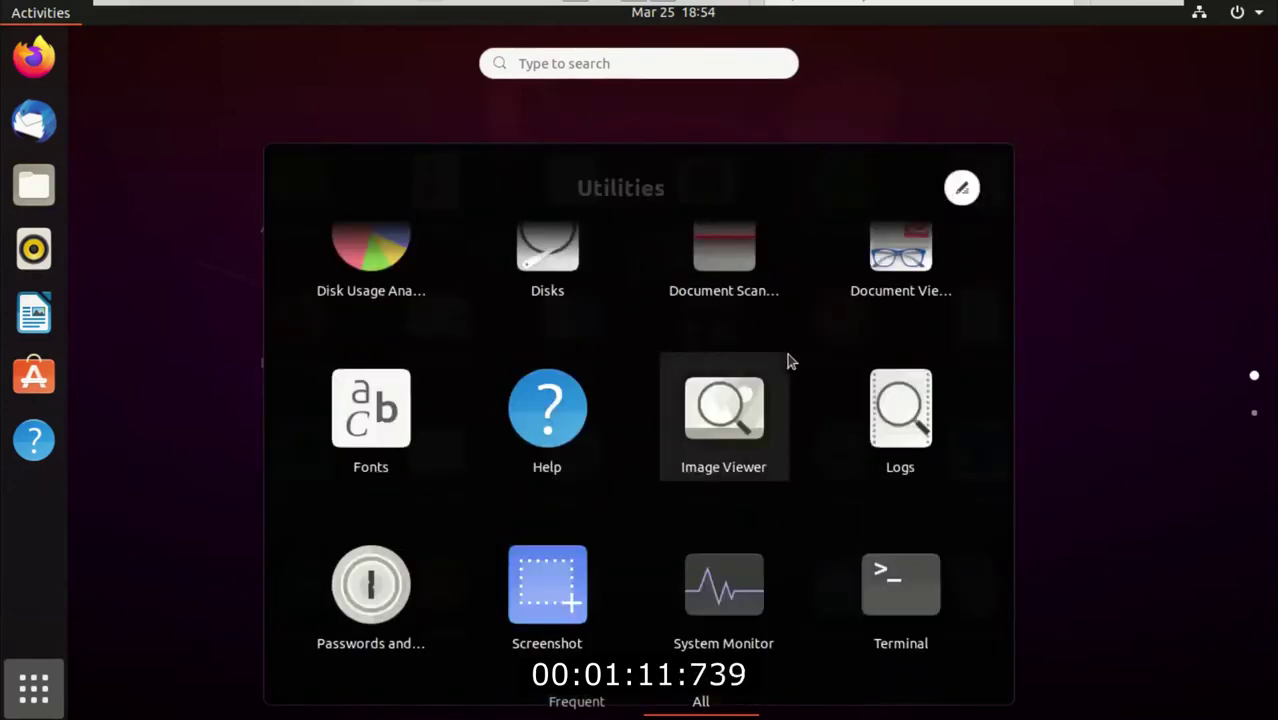
pyautogui.click(1064, 388)
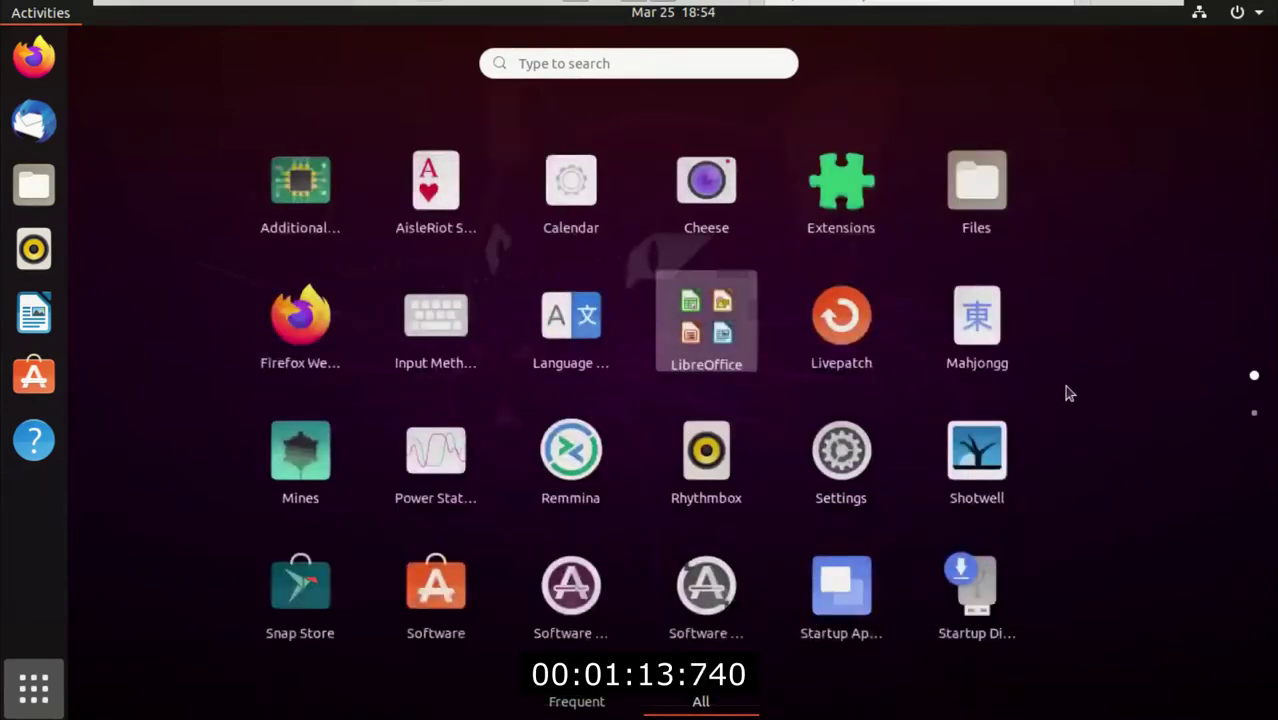
pyautogui.click(848, 176)
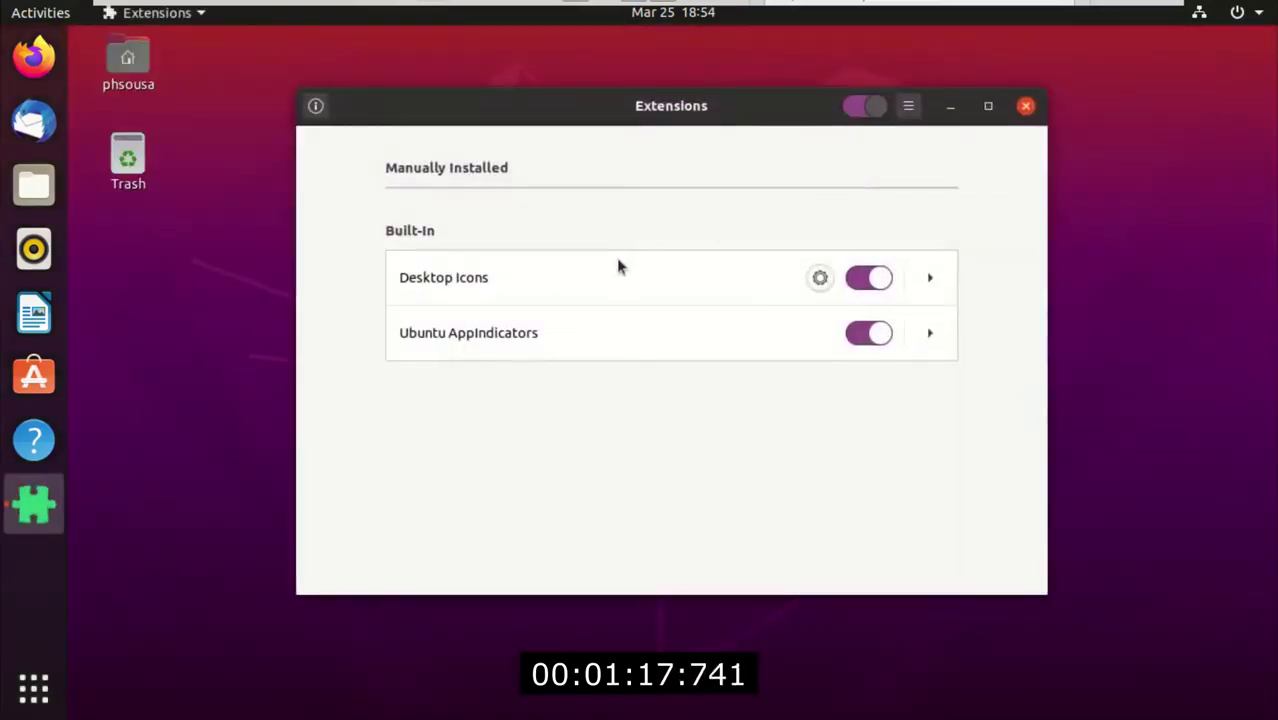
pyautogui.click(1026, 106)
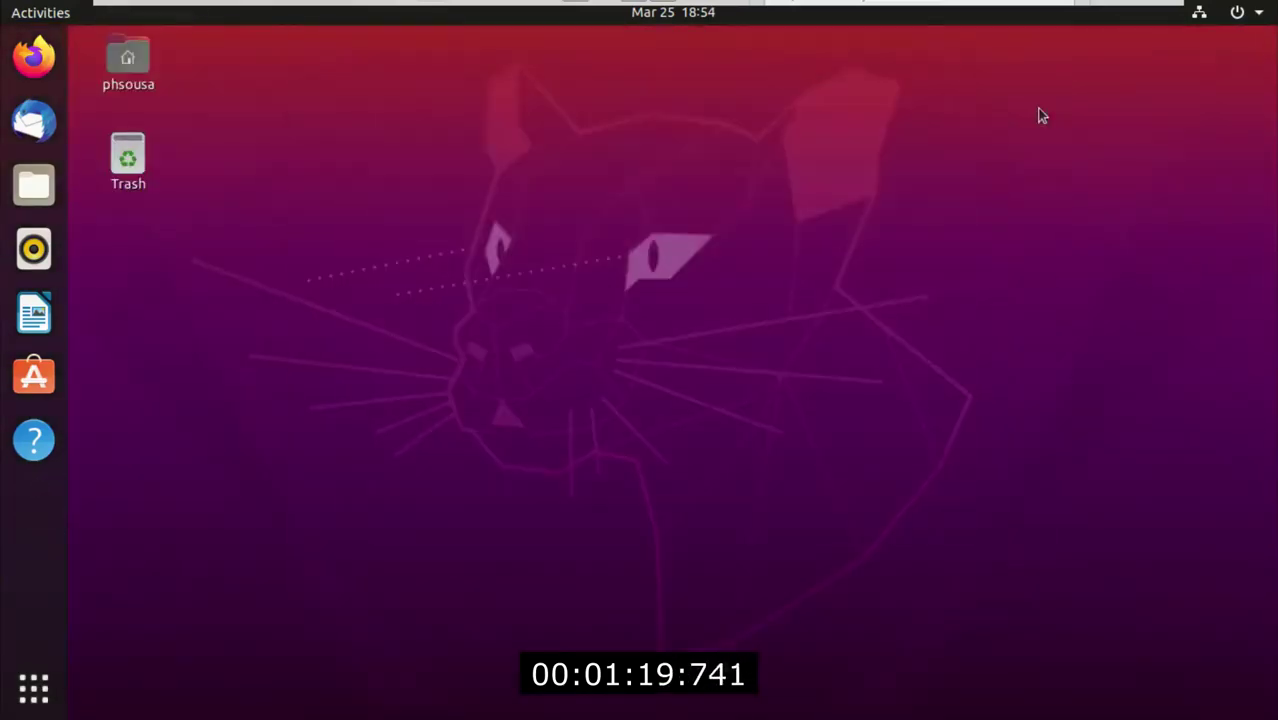
# Open the Home folder in Files and preview it as a list before returning to the icon view
pyautogui.click(34, 185)
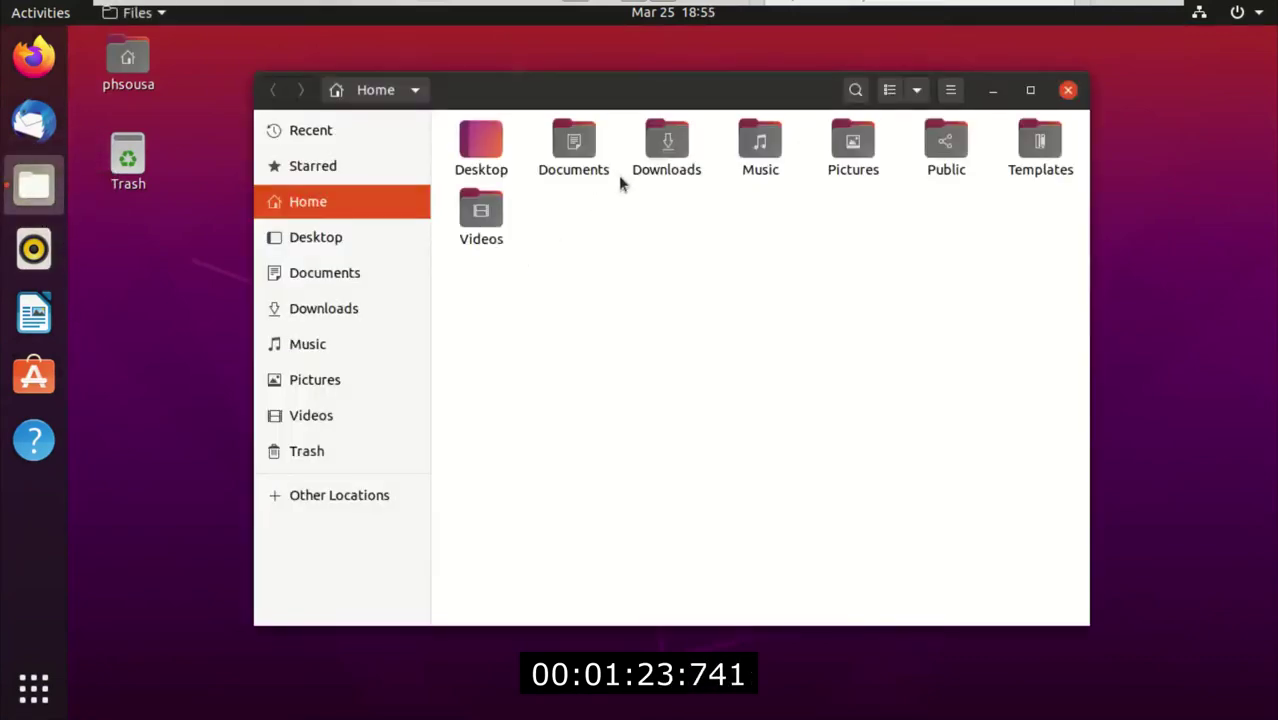
pyautogui.click(892, 91)
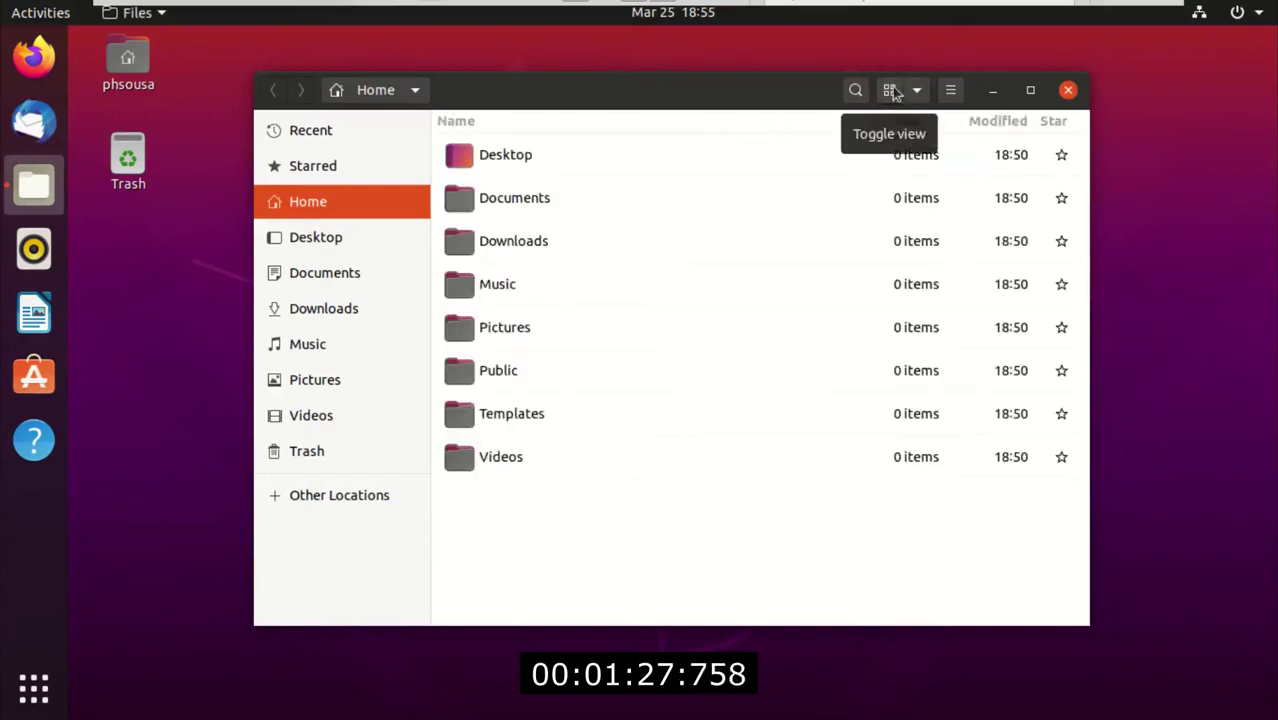
pyautogui.click(893, 91)
# Enlarge the folder icons in the Home folder to 100% zoom
pyautogui.click(915, 92)
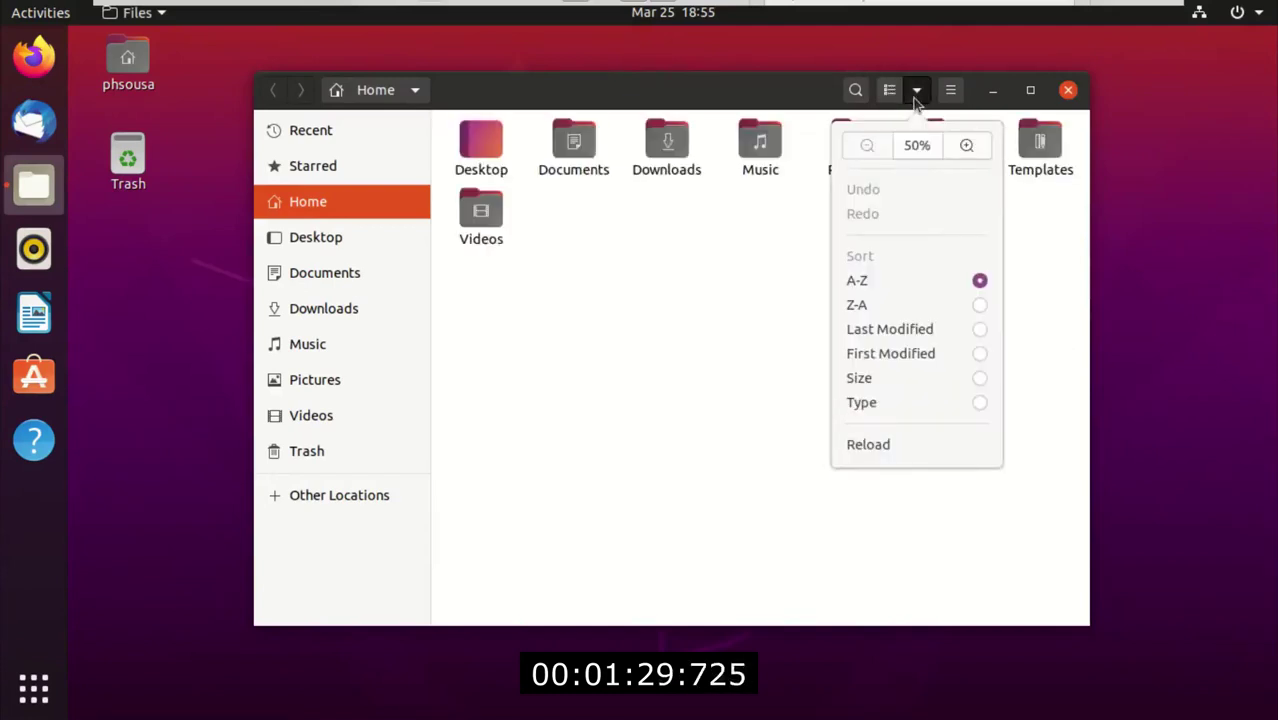
pyautogui.click(965, 146)
pyautogui.click(965, 146)
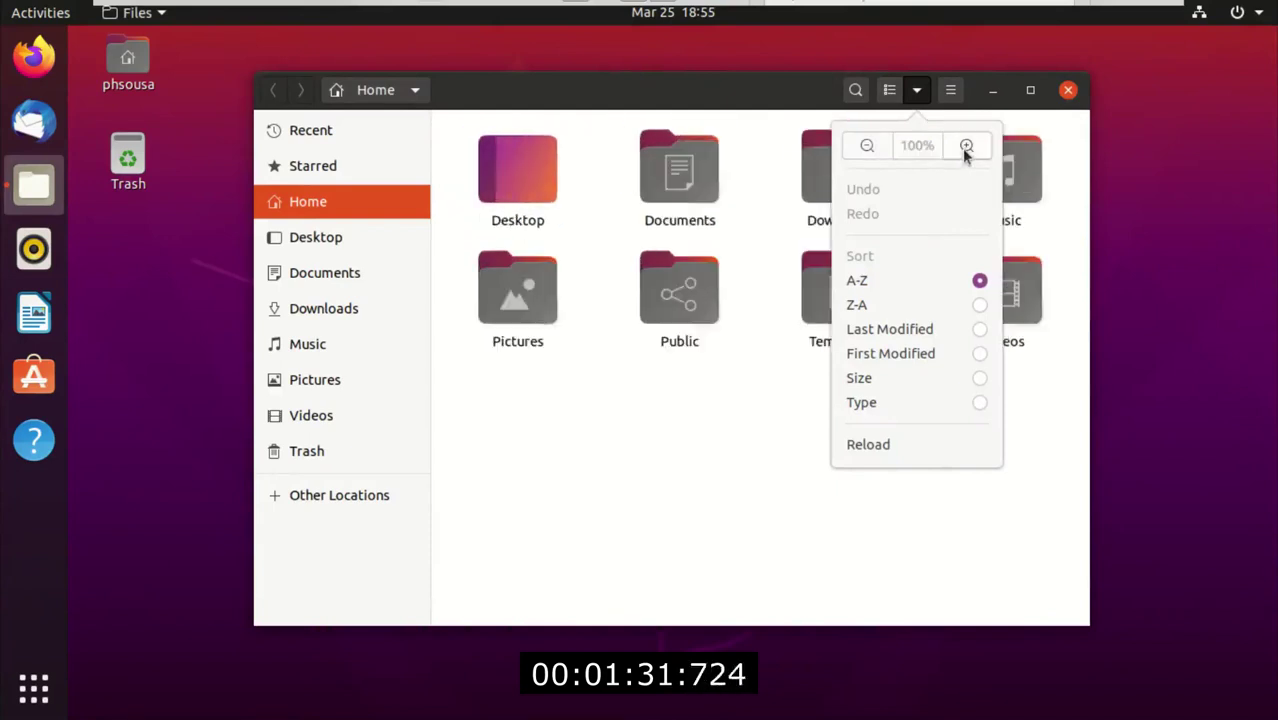
pyautogui.click(965, 146)
pyautogui.click(868, 146)
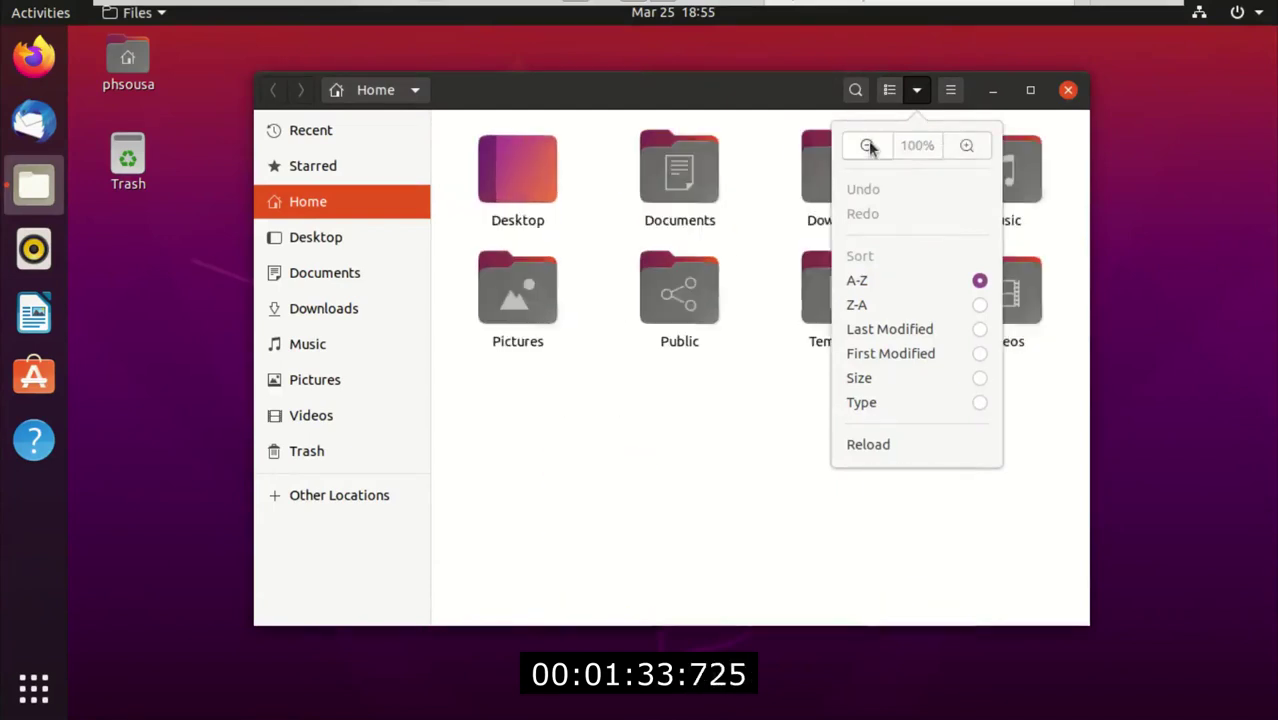
pyautogui.click(741, 403)
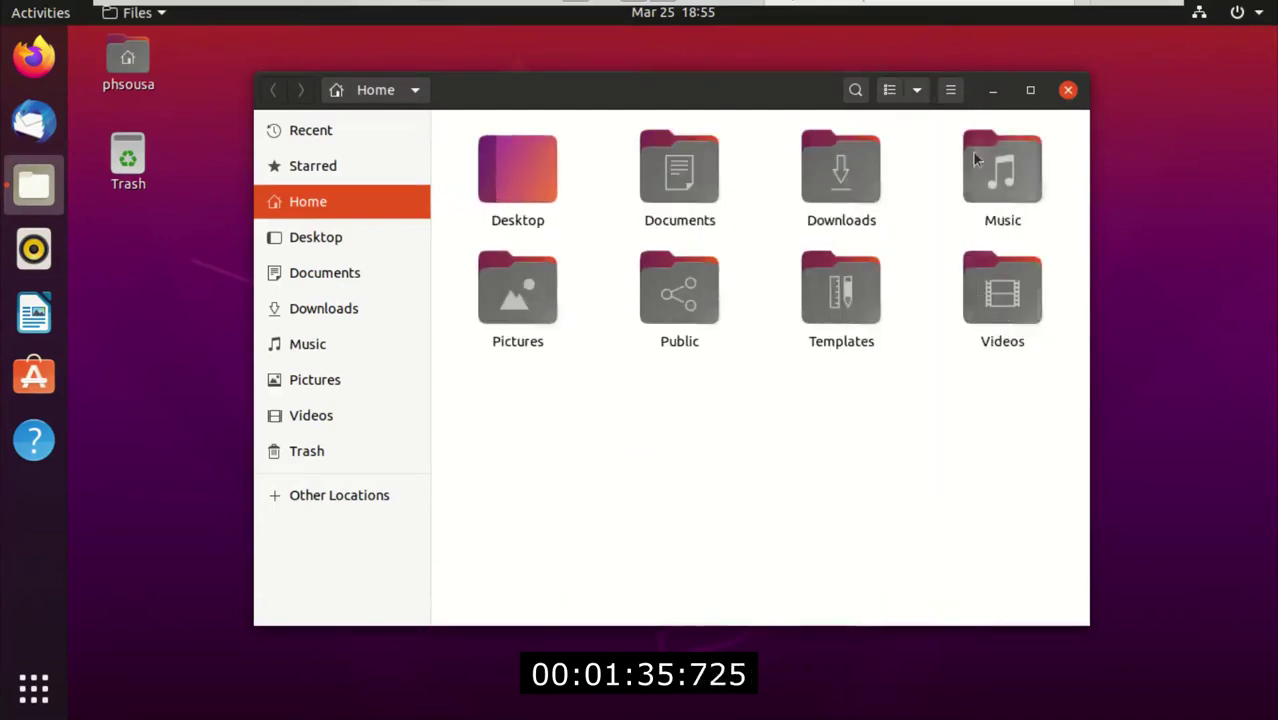
# Open the Home folder in a second tab of the same window
pyautogui.click(951, 92)
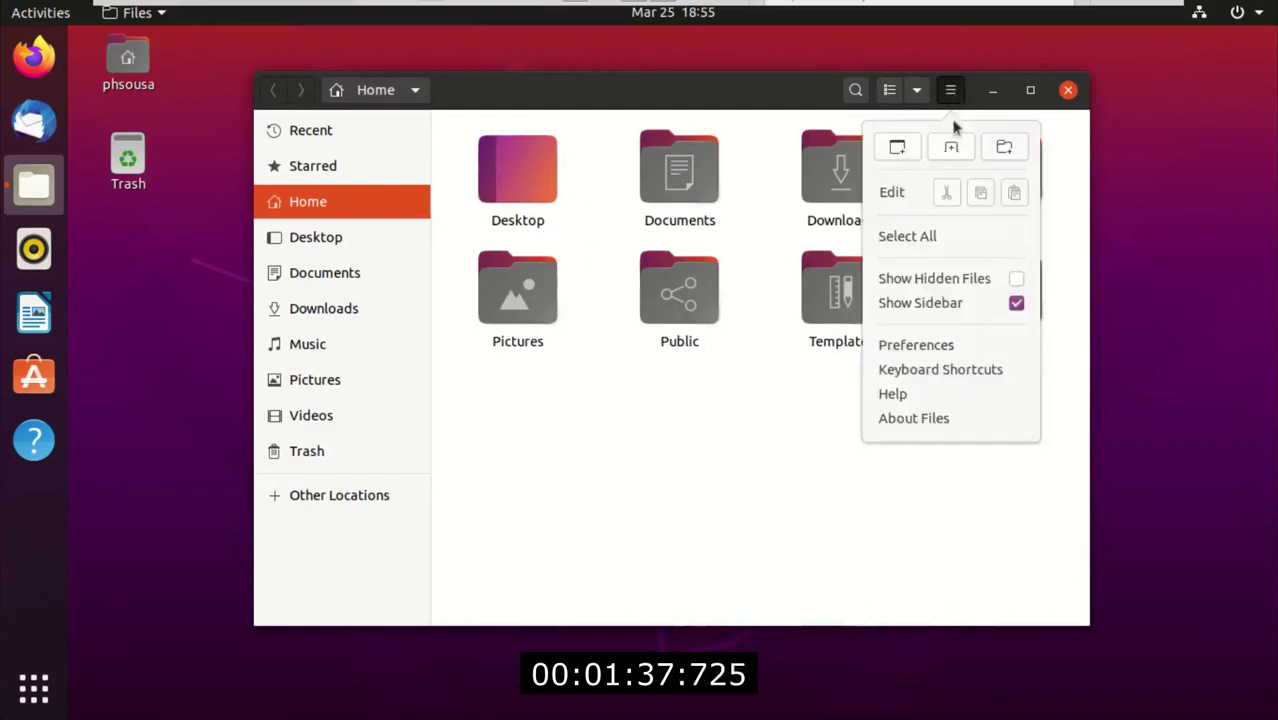
pyautogui.click(951, 147)
pyautogui.click(1005, 148)
pyautogui.click(515, 306)
pyautogui.click(752, 470)
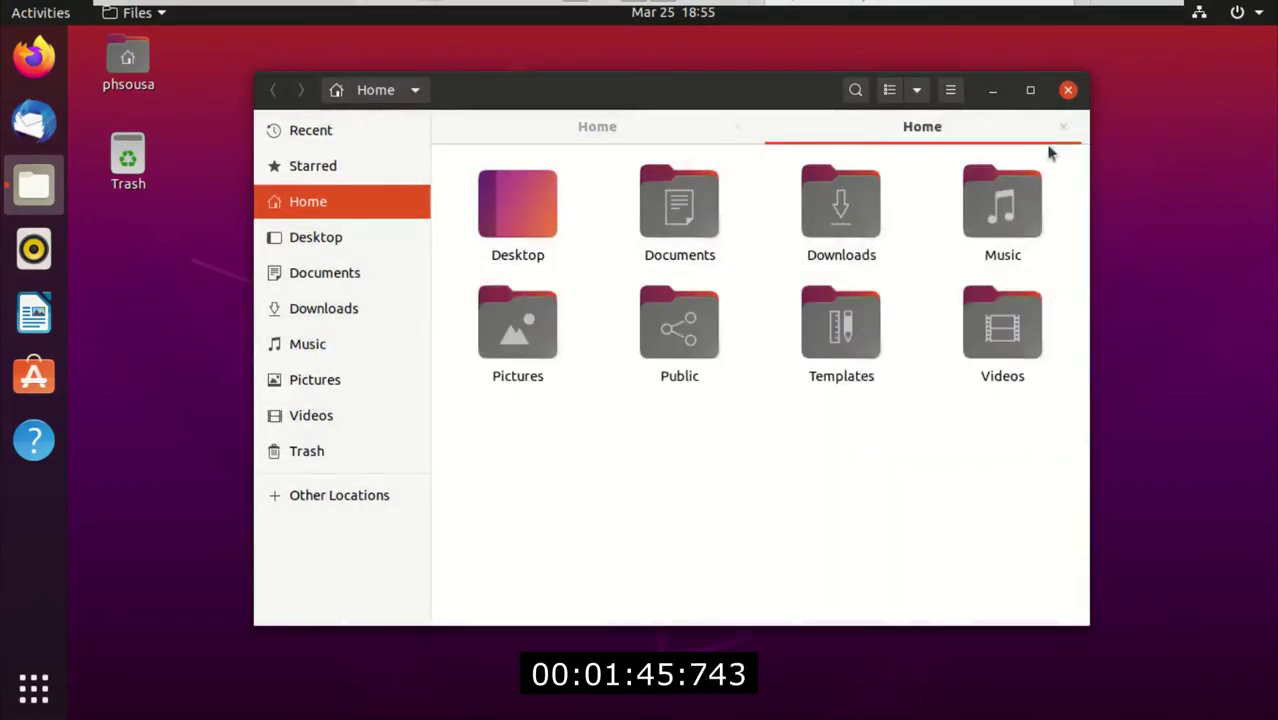
# Close the second Home tab and browse from Desktop through Downloads, Music, Pictures and Videos to Trash before closing Files
pyautogui.click(1062, 126)
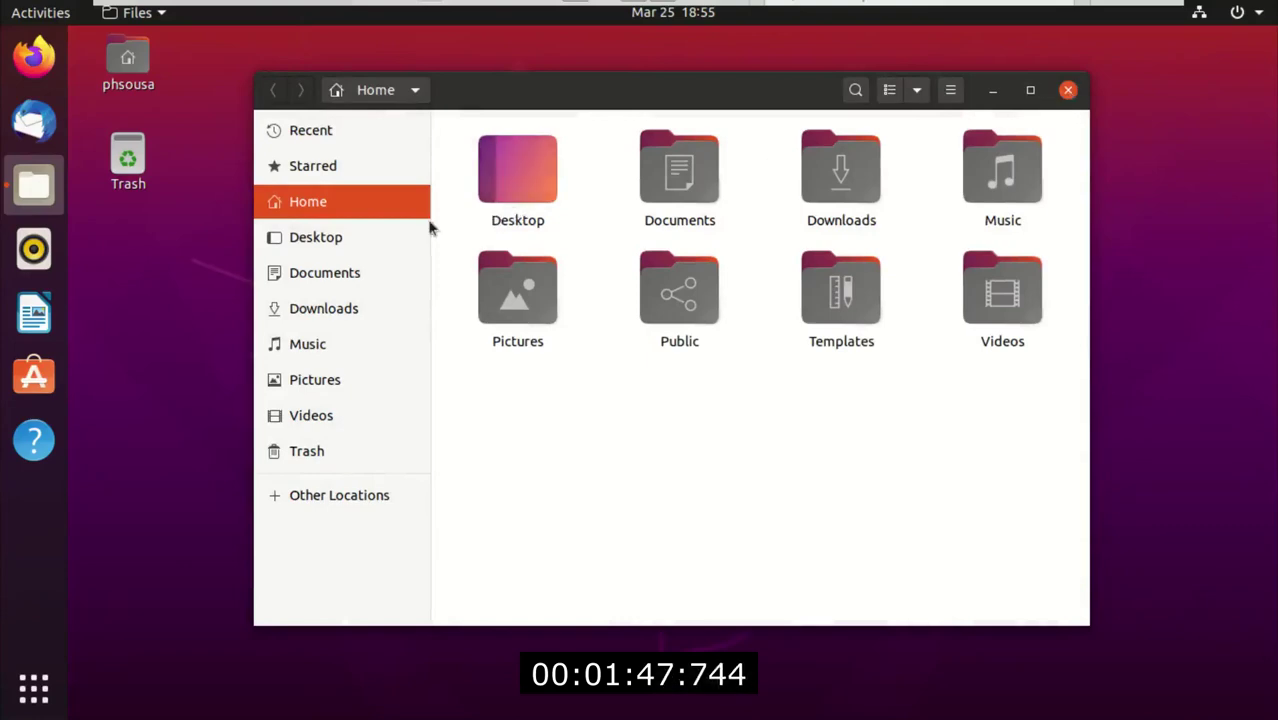
pyautogui.click(320, 237)
pyautogui.click(333, 275)
pyautogui.click(340, 310)
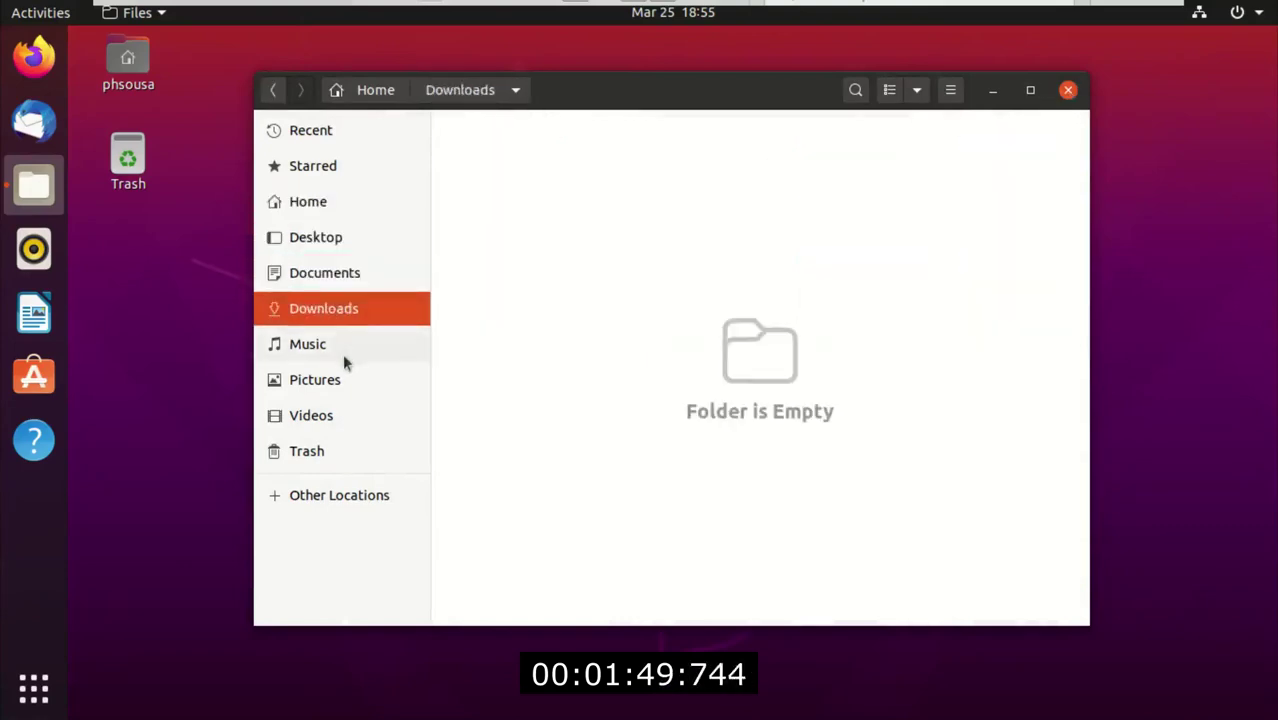
pyautogui.click(343, 352)
pyautogui.click(350, 382)
pyautogui.click(352, 412)
pyautogui.click(343, 451)
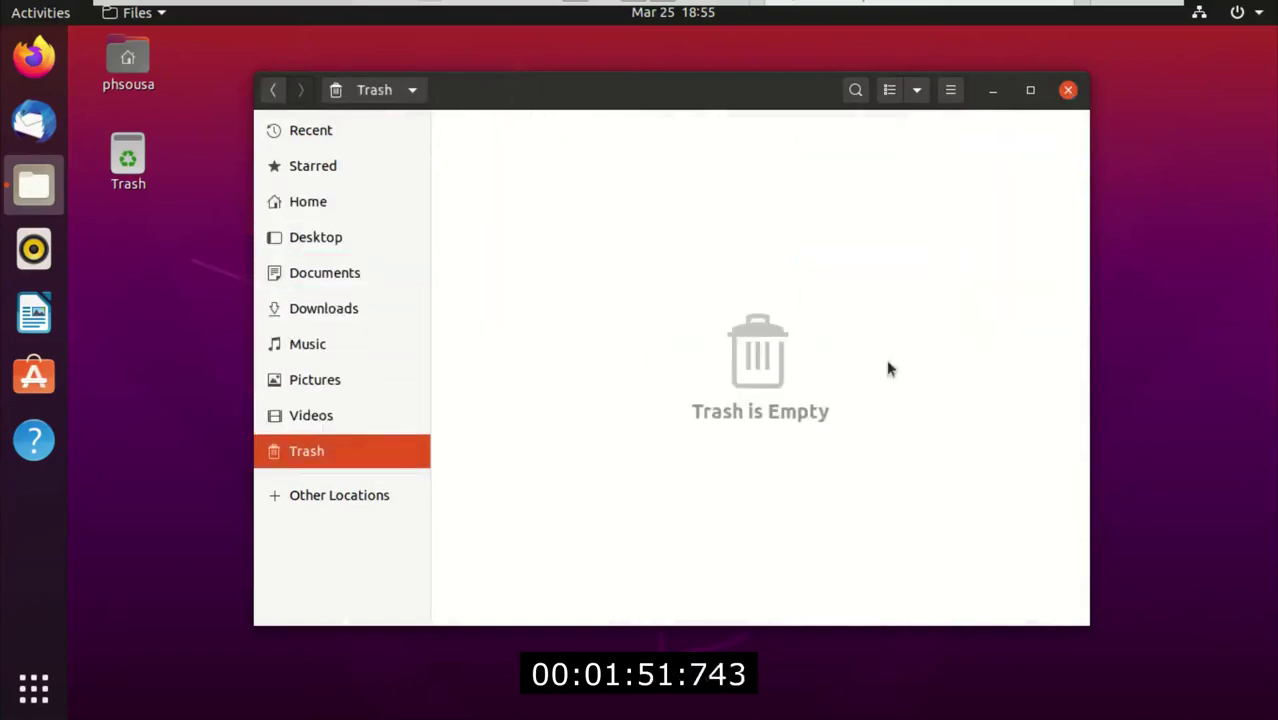
pyautogui.click(1068, 91)
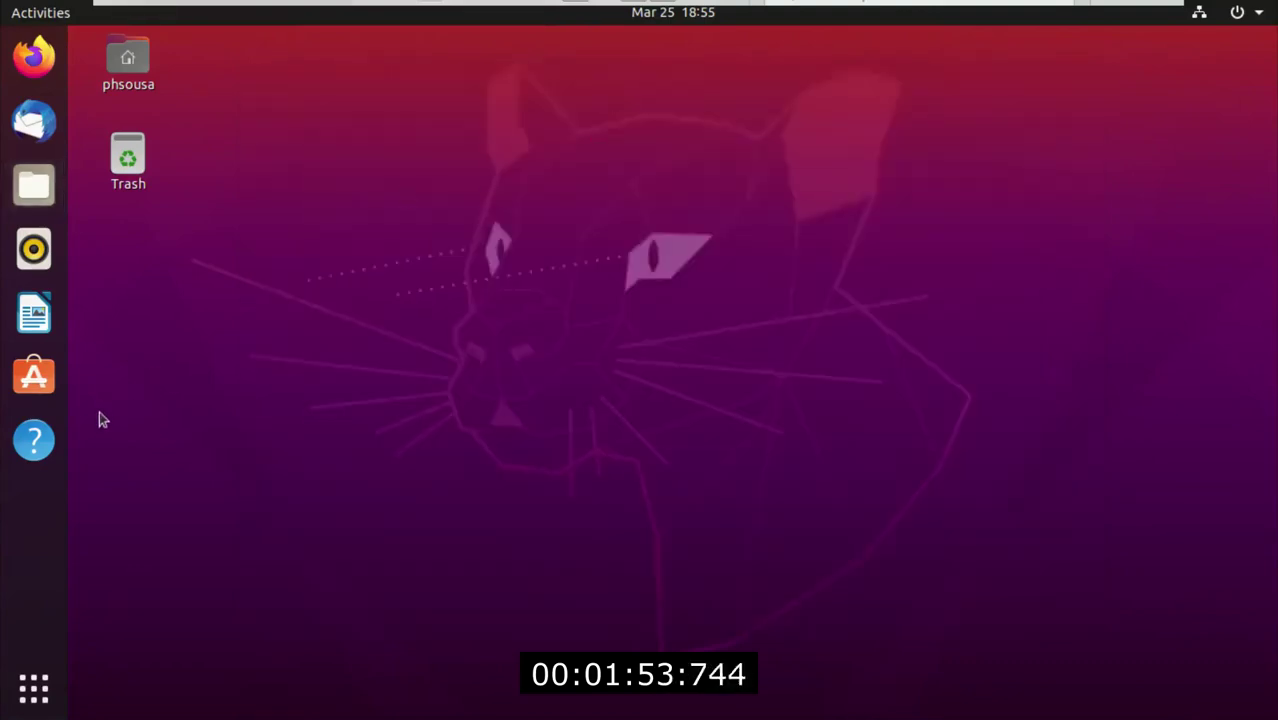
# Open the Software app and examine Glimpse's description, details and screenshots before returning to the store overview
pyautogui.click(33, 376)
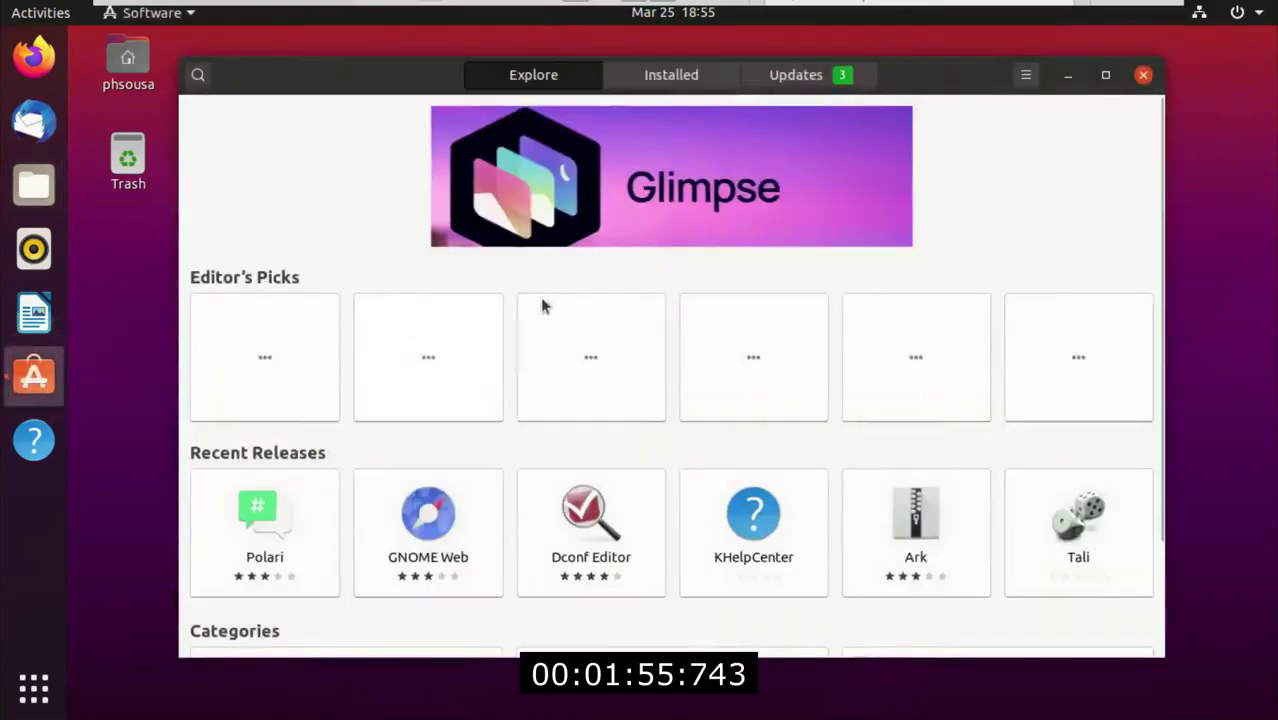
pyautogui.click(662, 197)
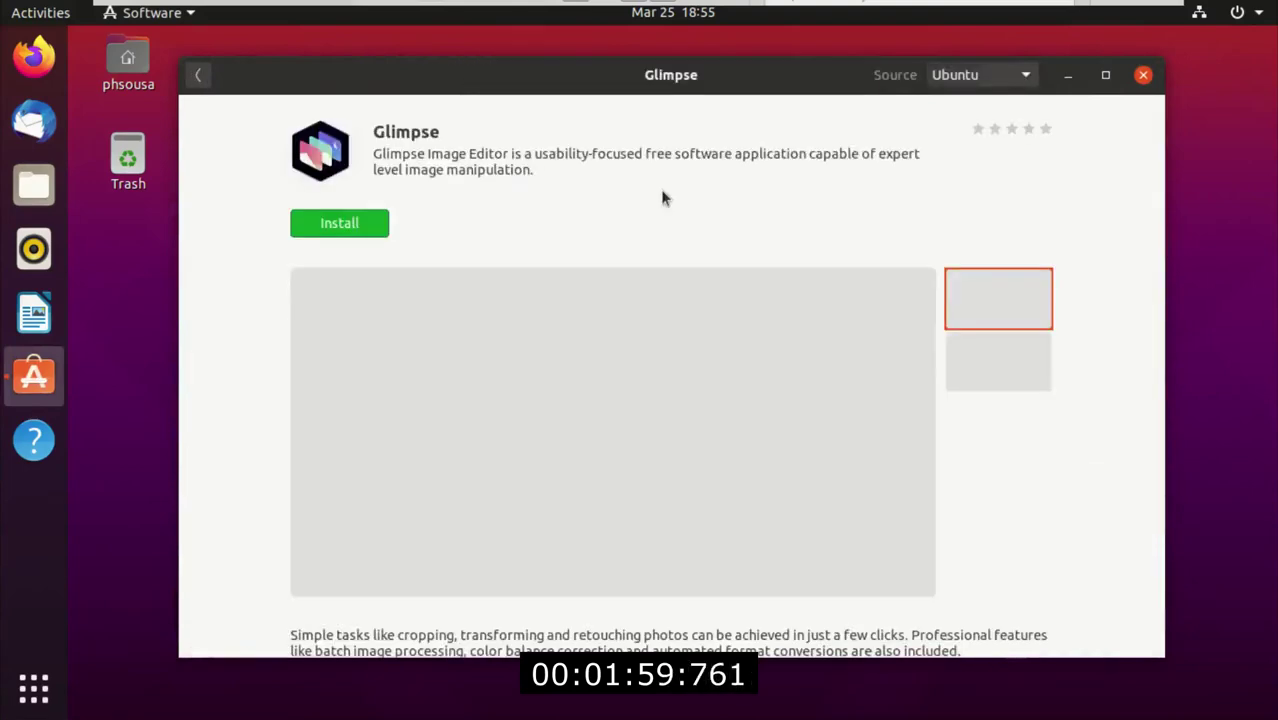
pyautogui.scroll(-5, 650, 208)
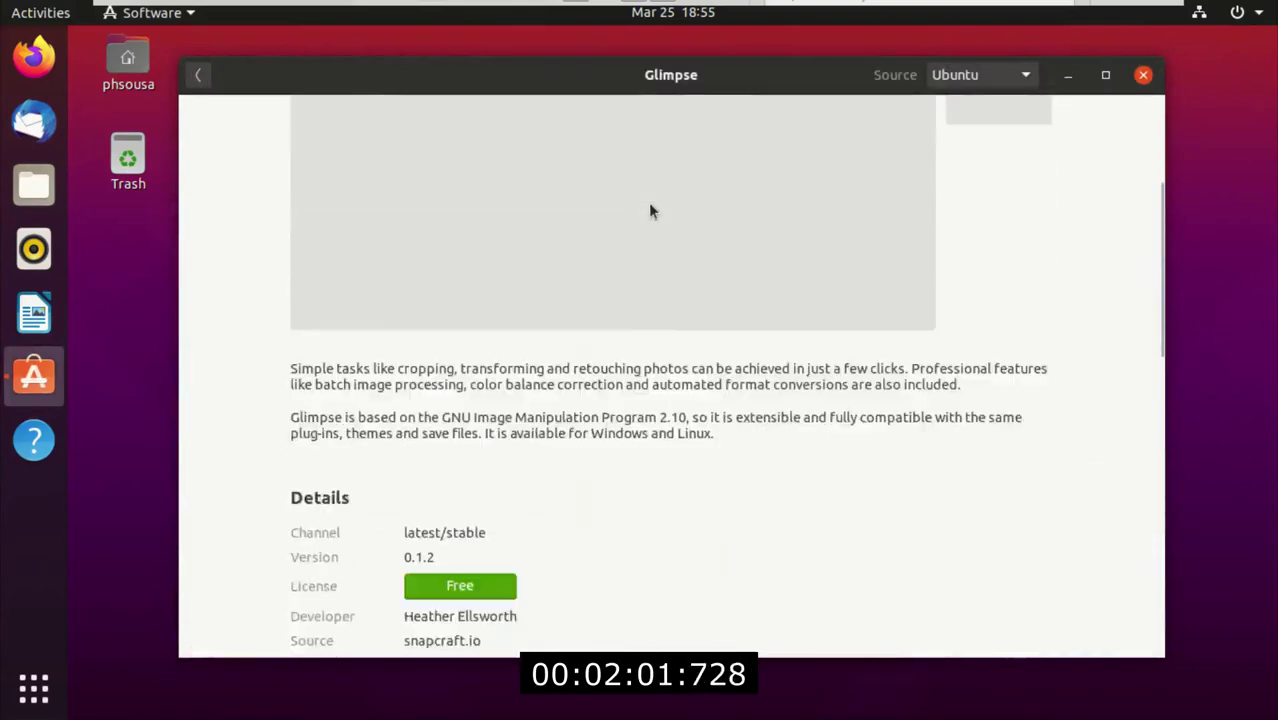
pyautogui.scroll(-10, 650, 210)
pyautogui.scroll(-2, 648, 204)
pyautogui.scroll(15, 648, 205)
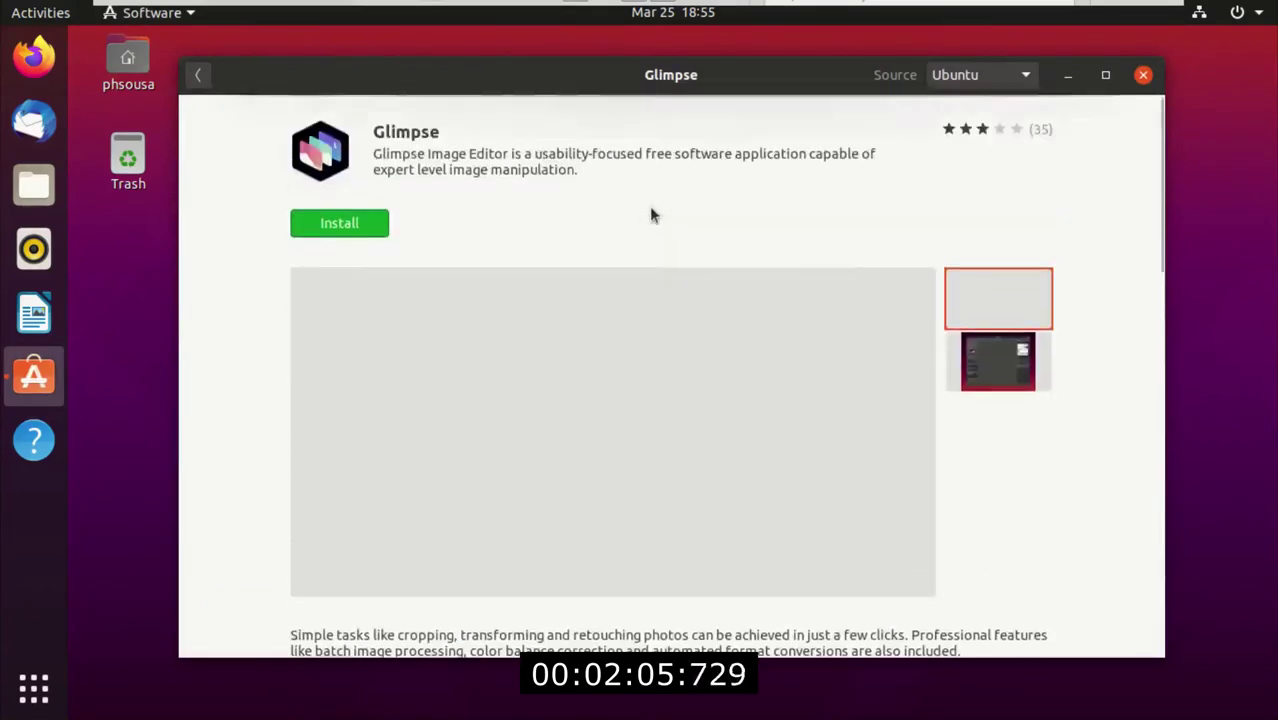
pyautogui.click(988, 368)
pyautogui.click(1003, 305)
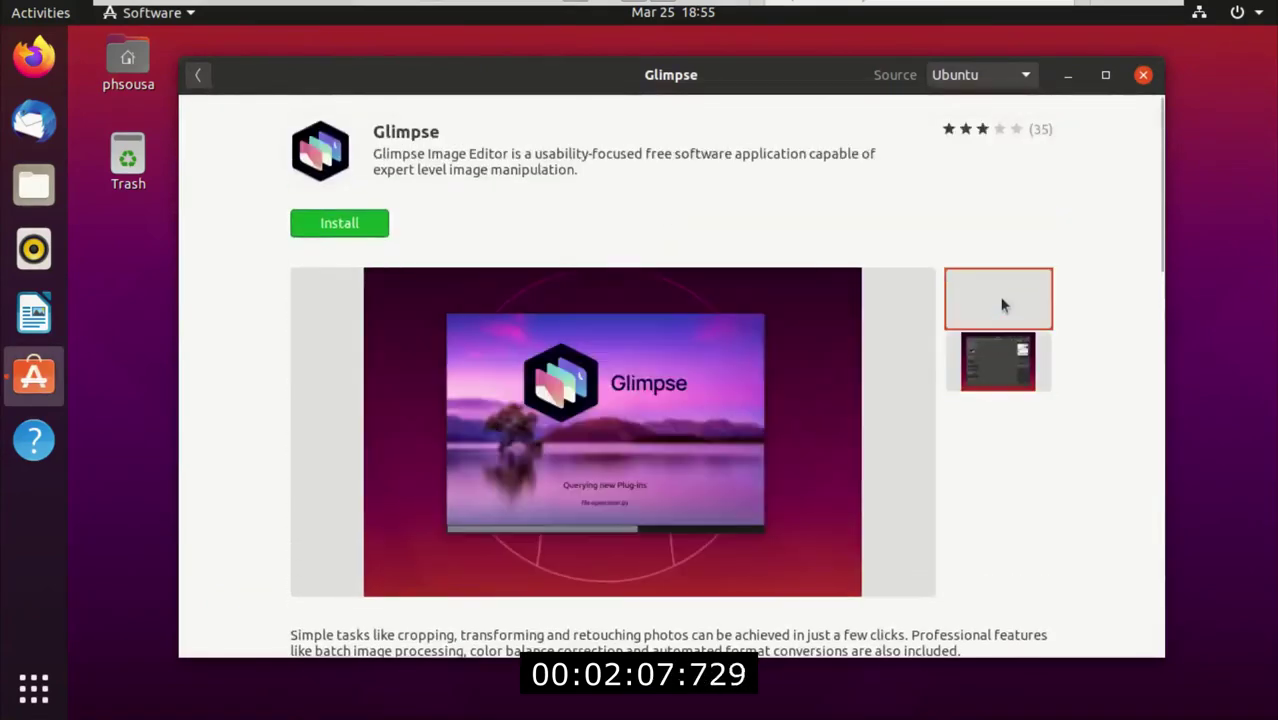
pyautogui.click(199, 76)
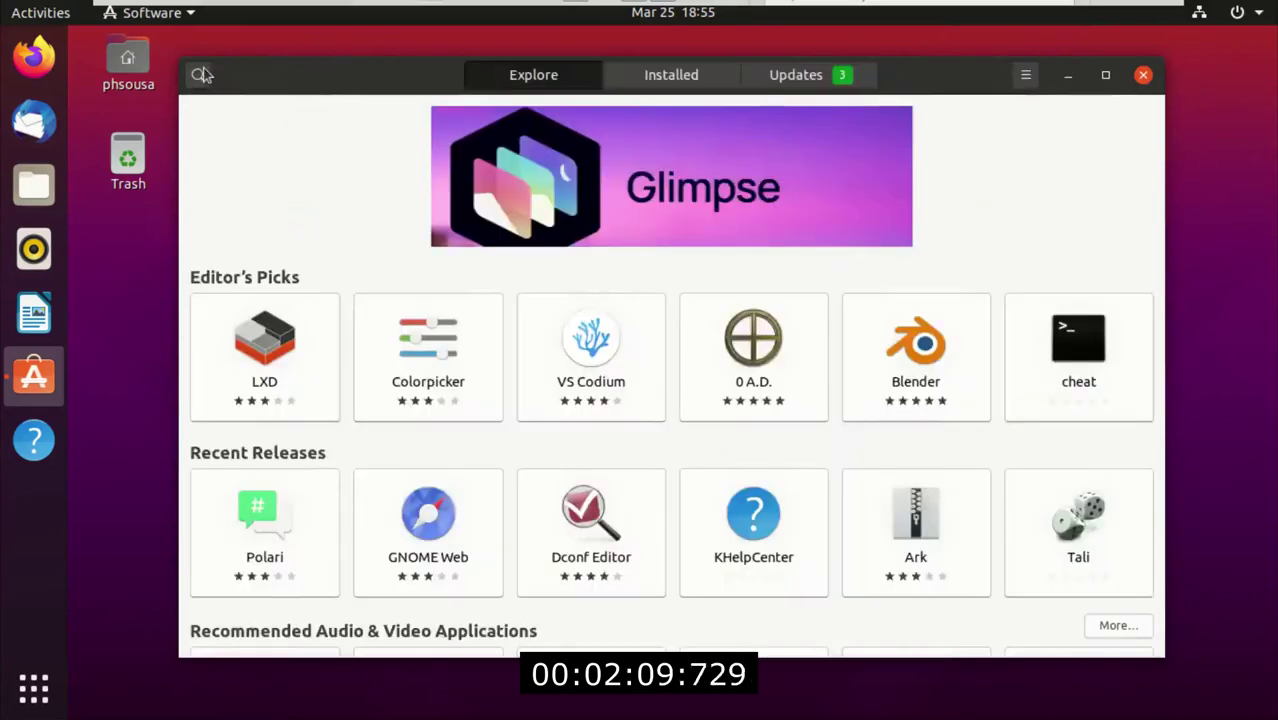
# Review the available updates and the installed applications in Software, and close it from the Explore overview
pyautogui.click(826, 75)
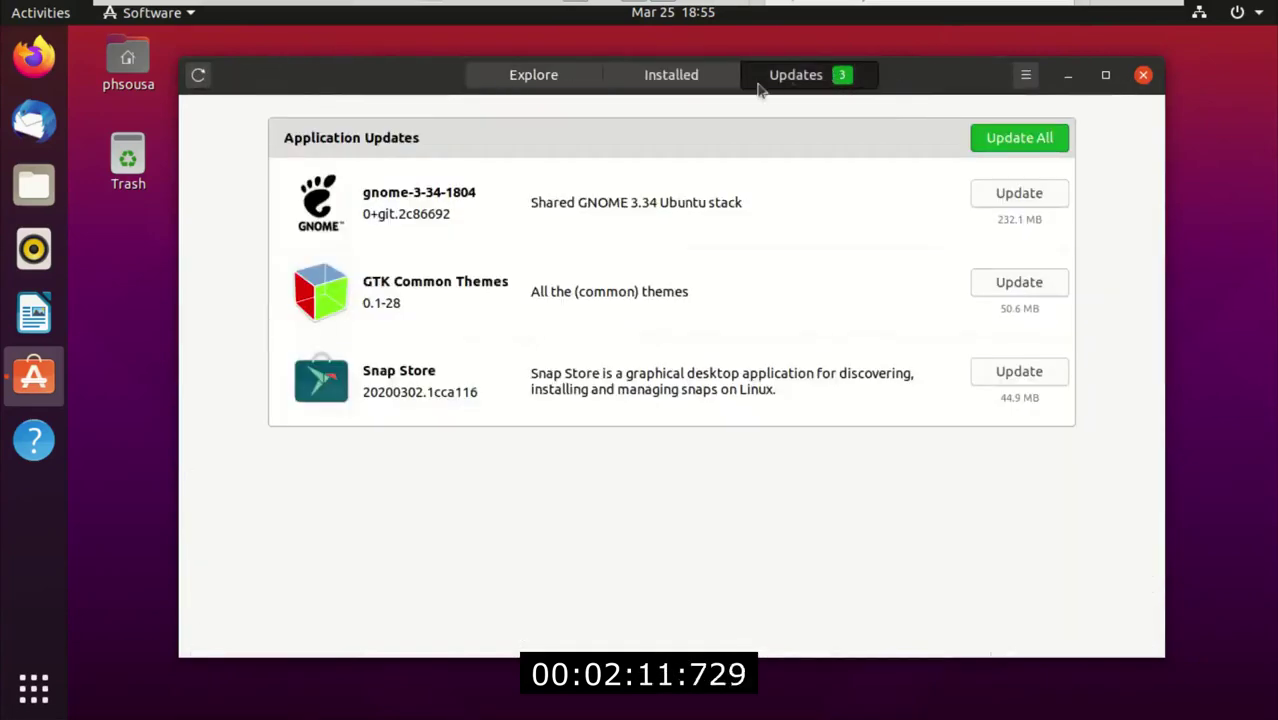
pyautogui.click(680, 88)
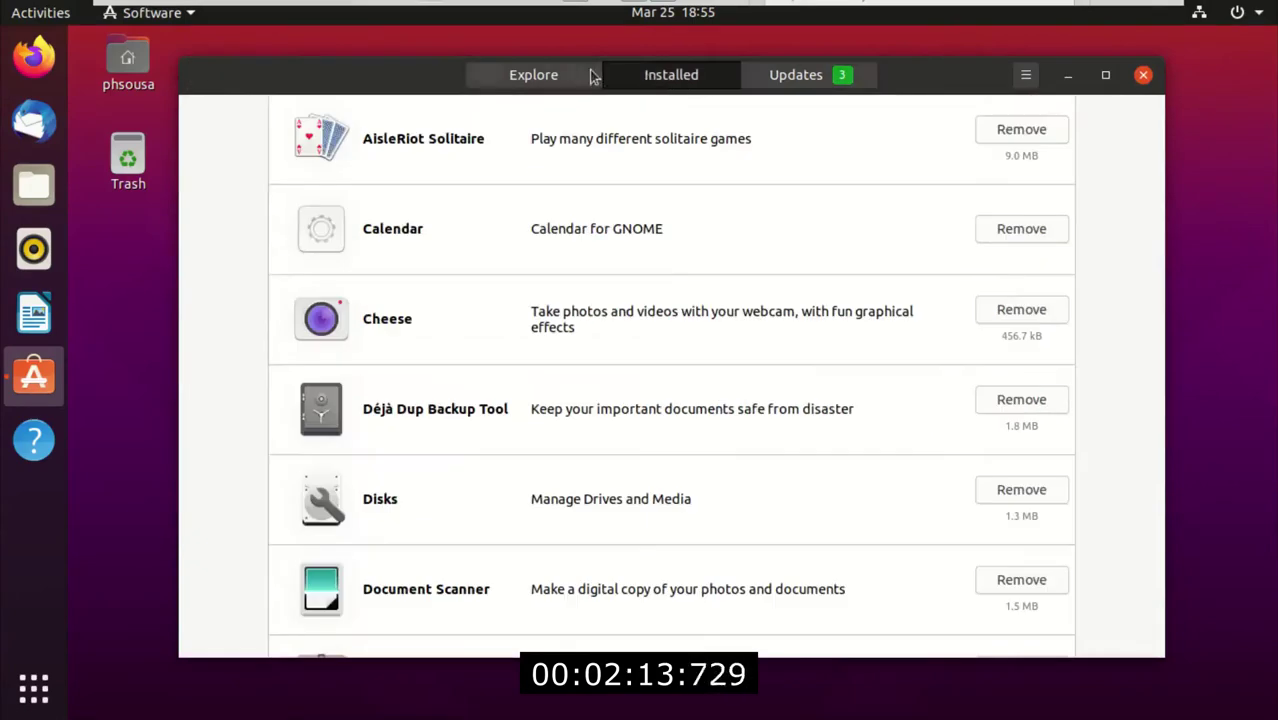
pyautogui.click(564, 75)
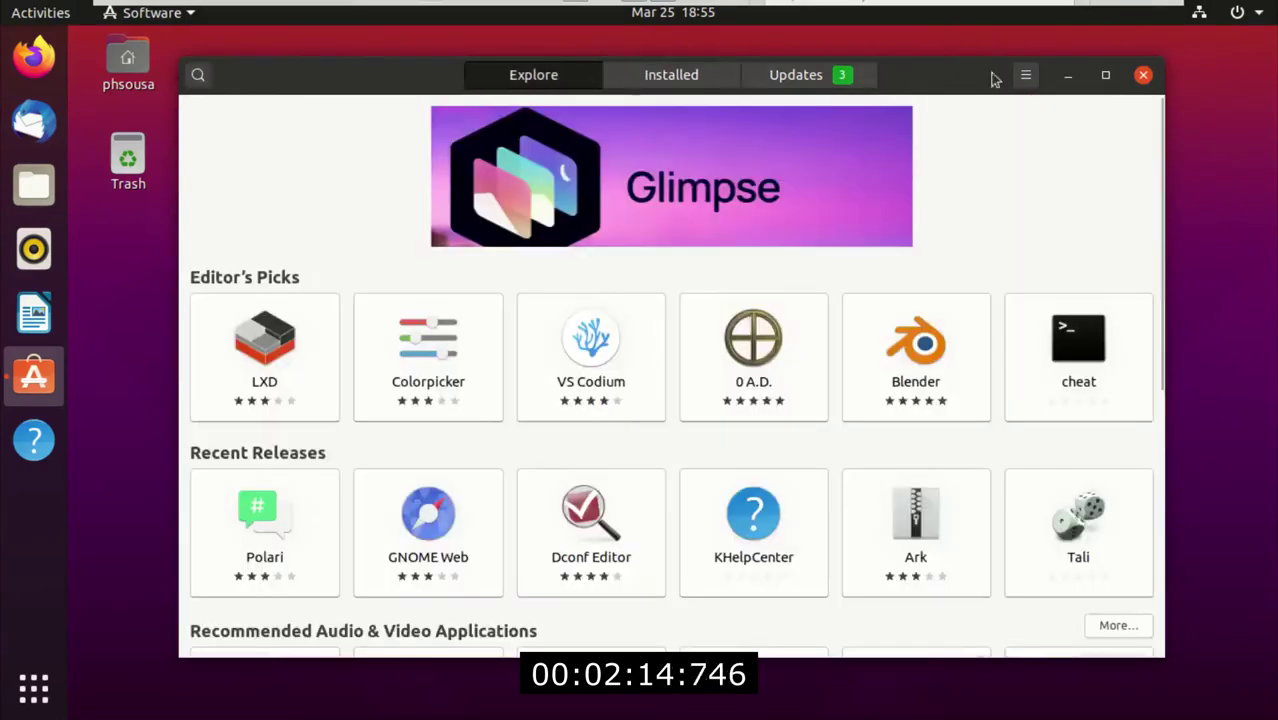
pyautogui.click(1144, 78)
# Launch the Snap Store and Settings from the application grid
pyautogui.click(30, 690)
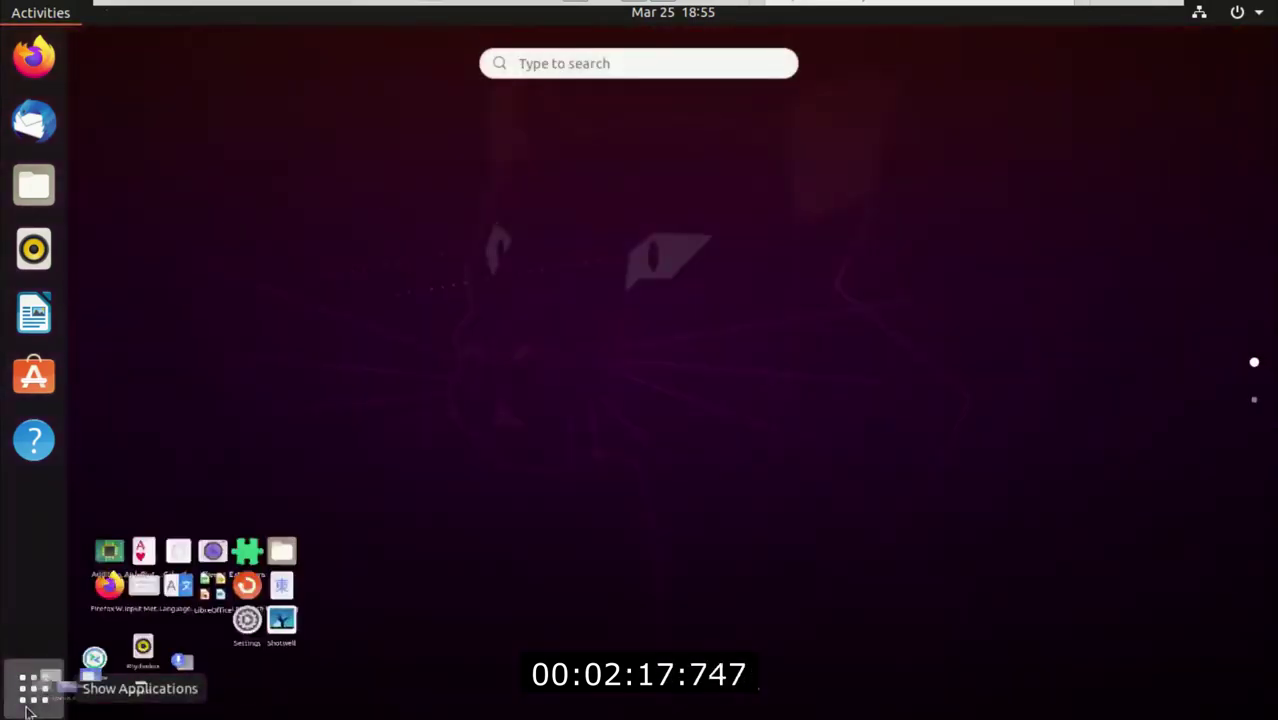
pyautogui.click(532, 66)
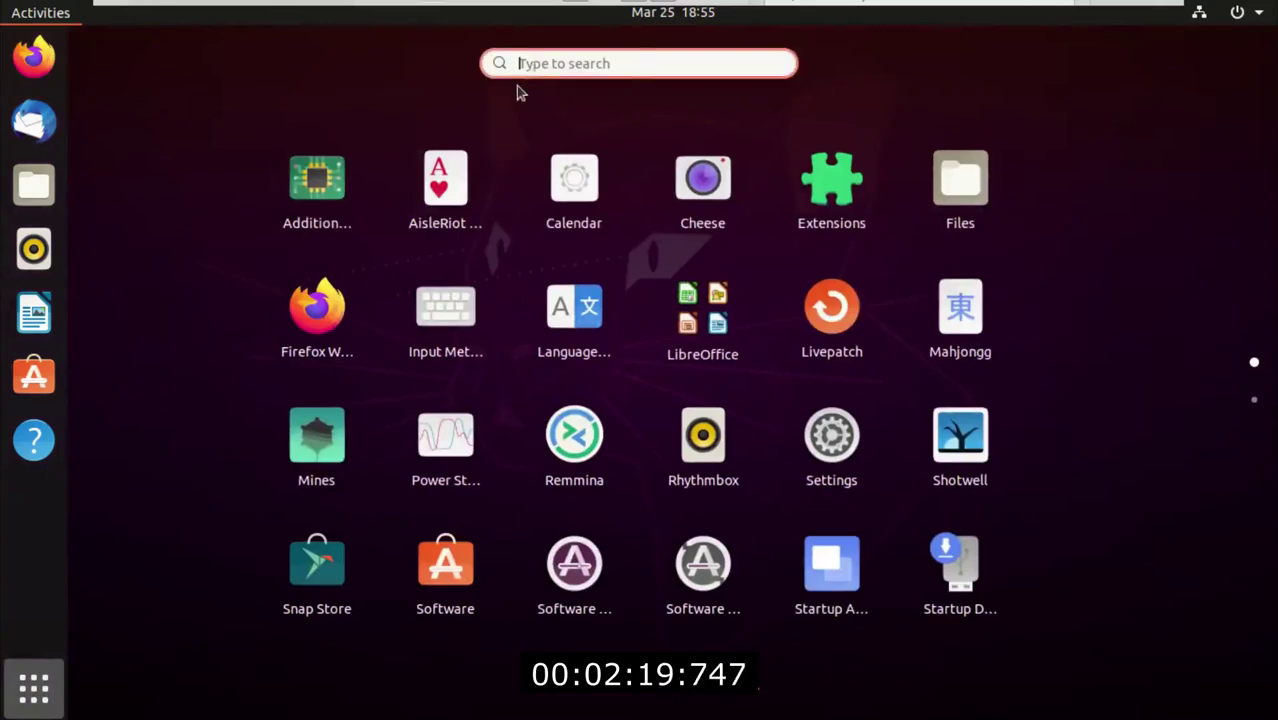
pyautogui.click(315, 565)
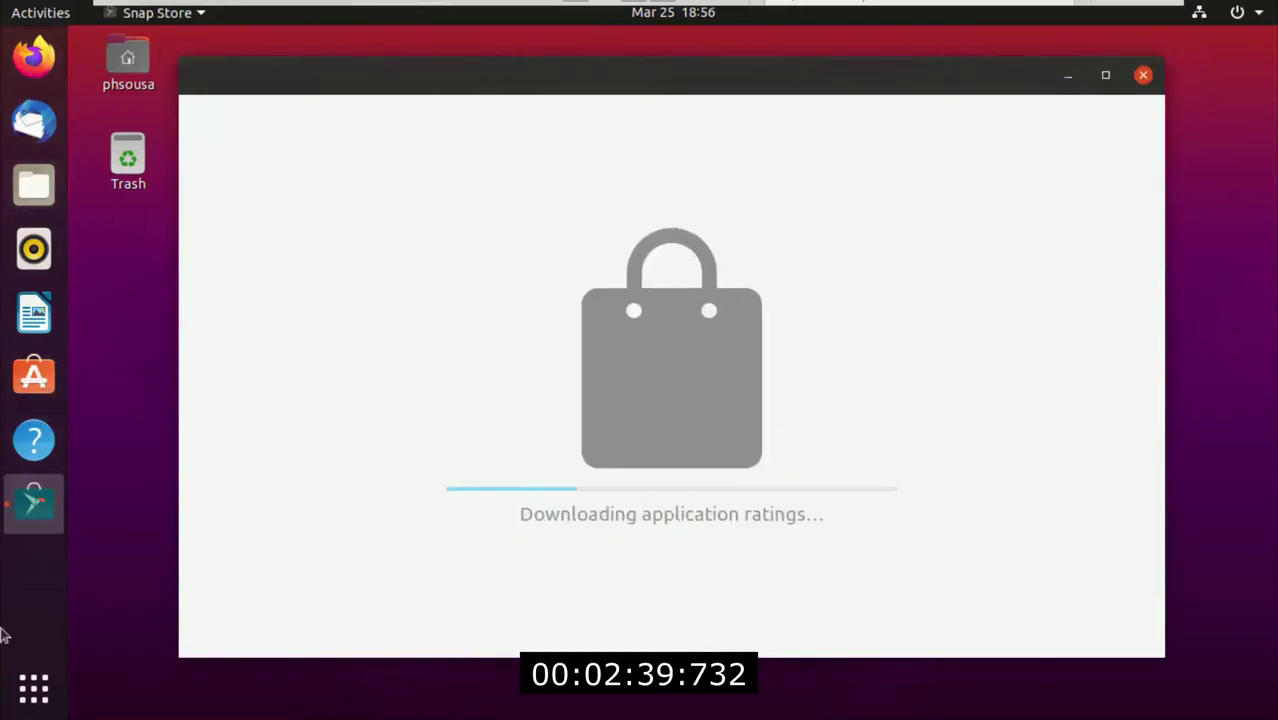
pyautogui.click(34, 688)
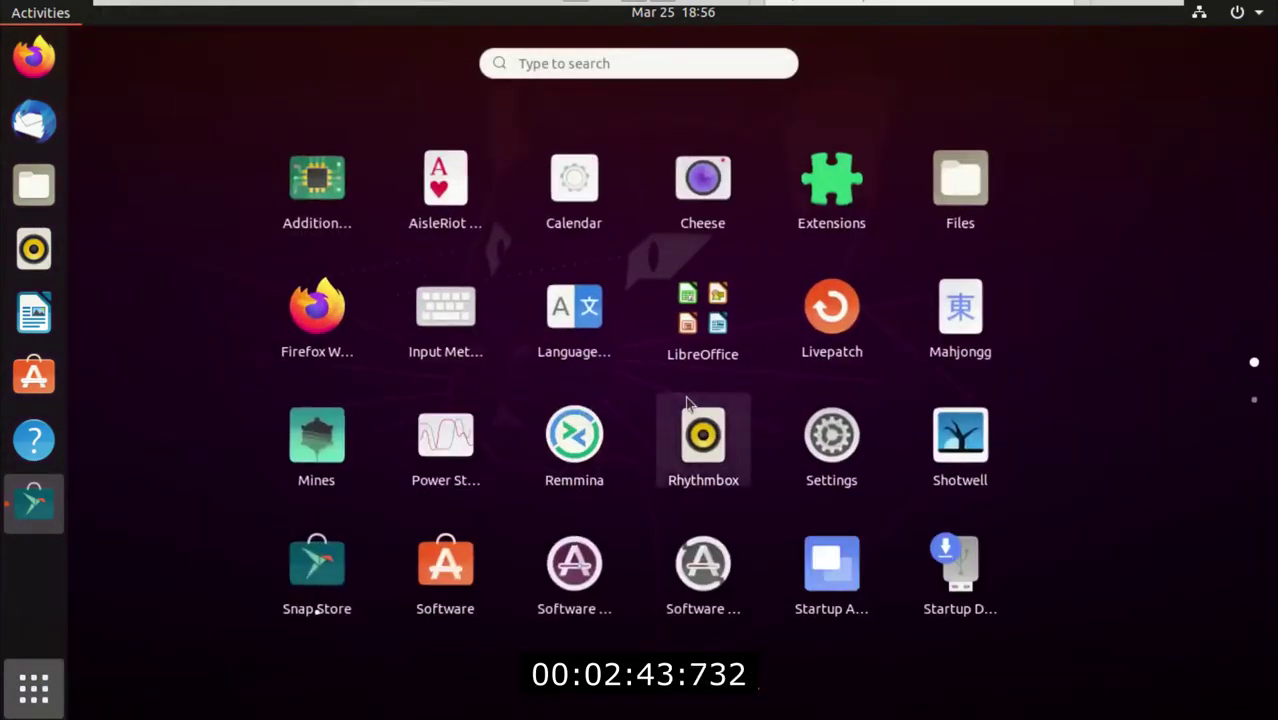
pyautogui.click(803, 470)
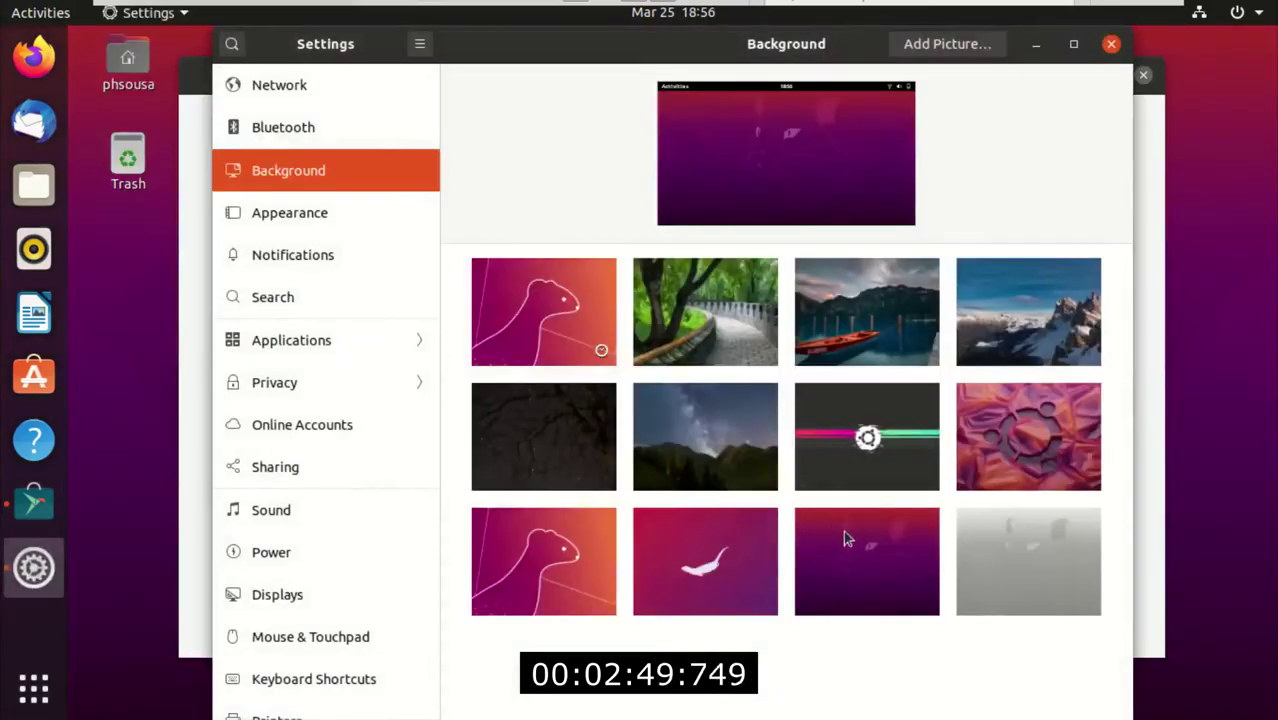
# Try the night sky, ferret, Ubuntu logo and snowy mountain wallpapers, and restore the purple Focal Fossa background
pyautogui.click(743, 461)
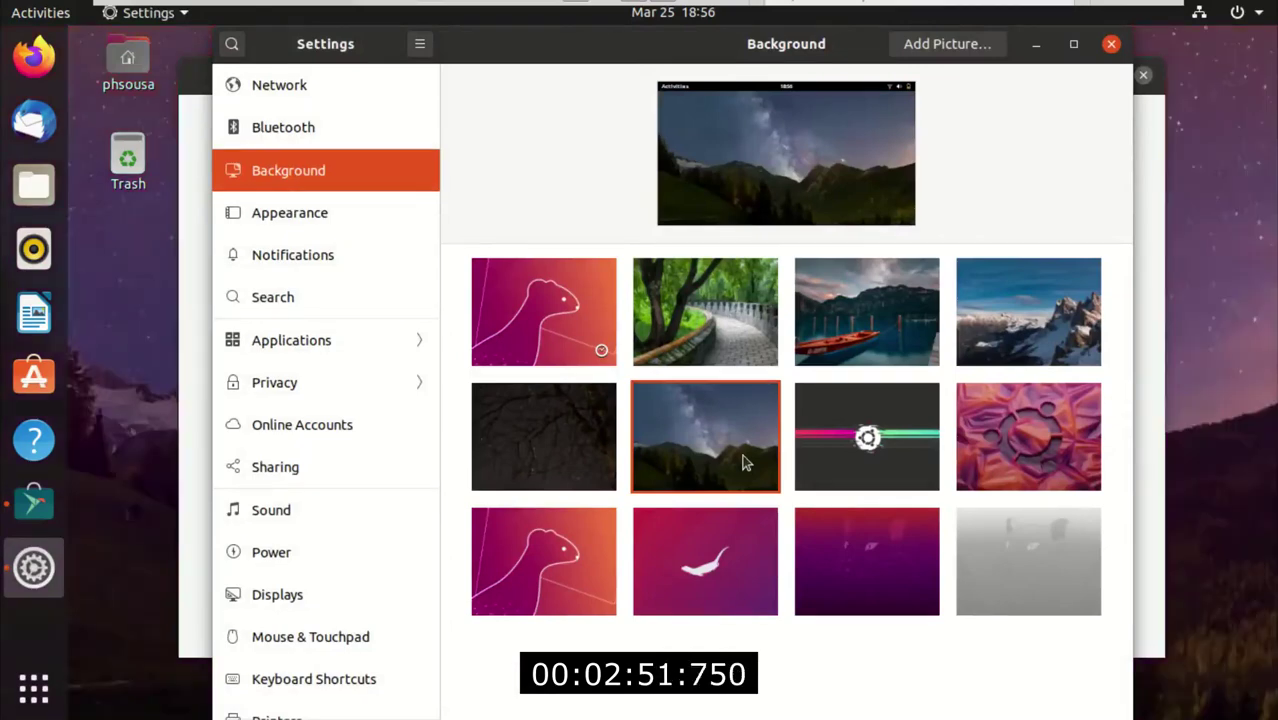
pyautogui.click(531, 563)
pyautogui.click(1040, 443)
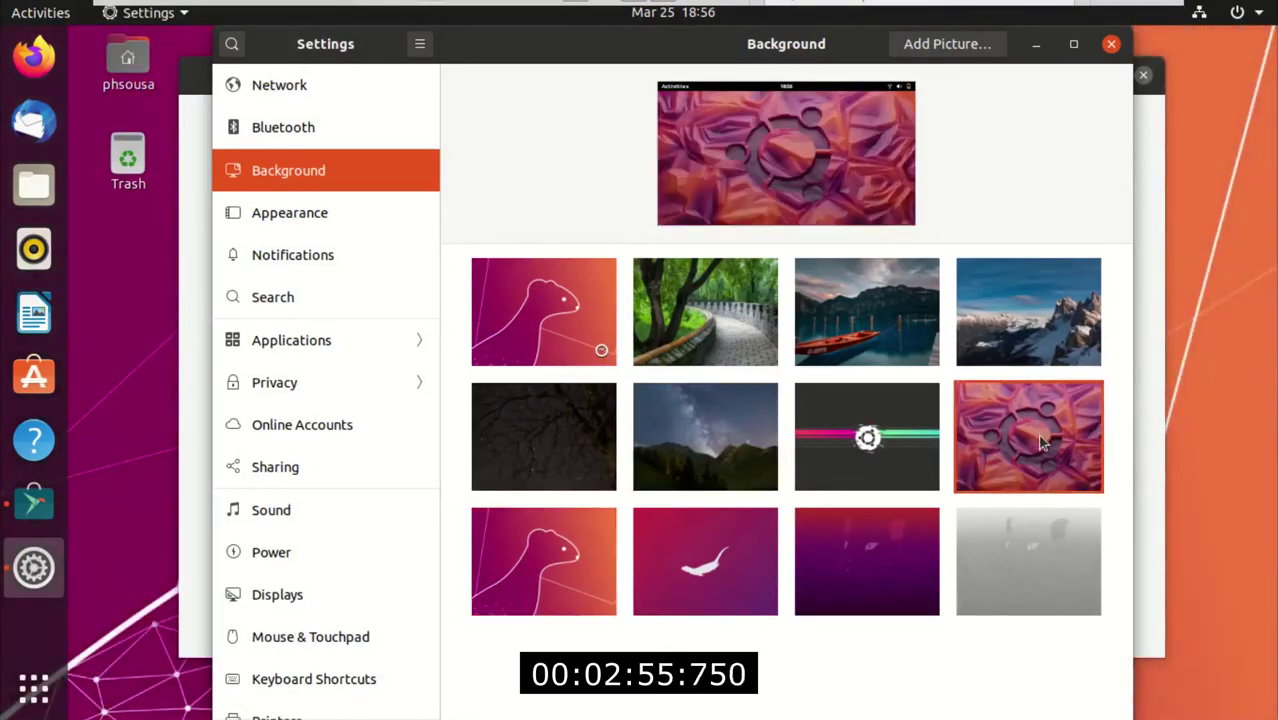
pyautogui.click(1040, 327)
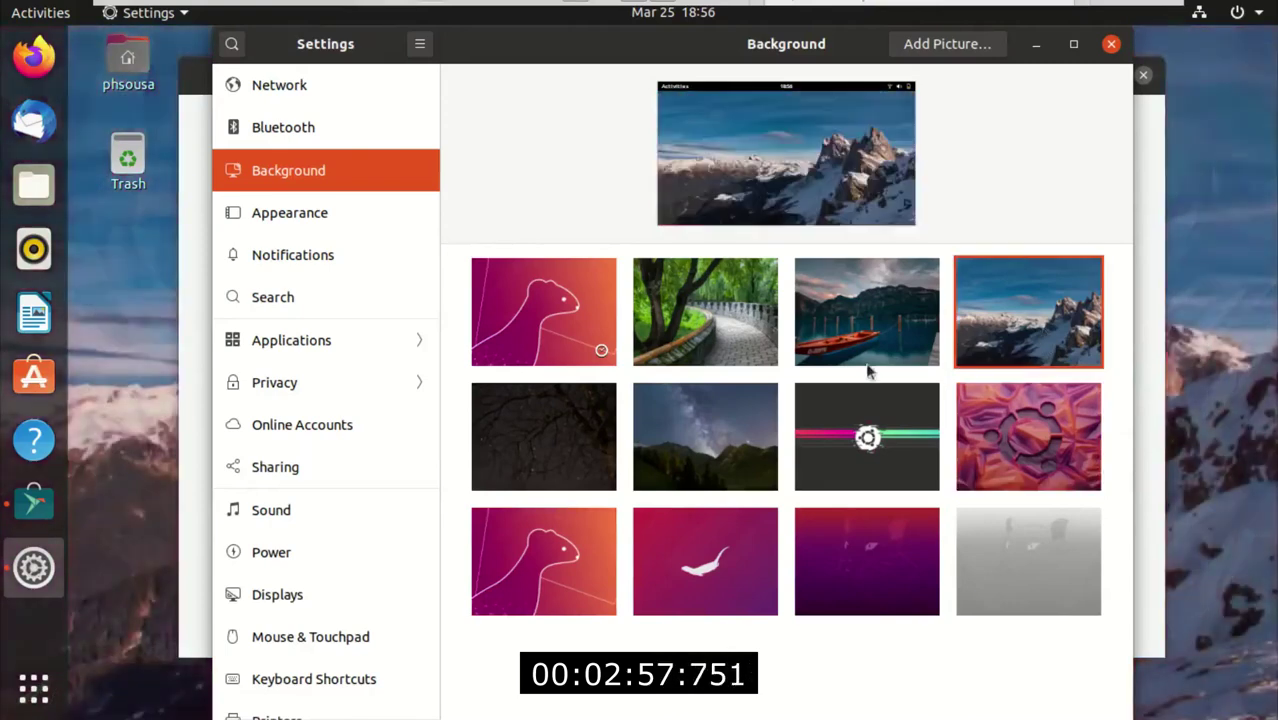
pyautogui.click(740, 432)
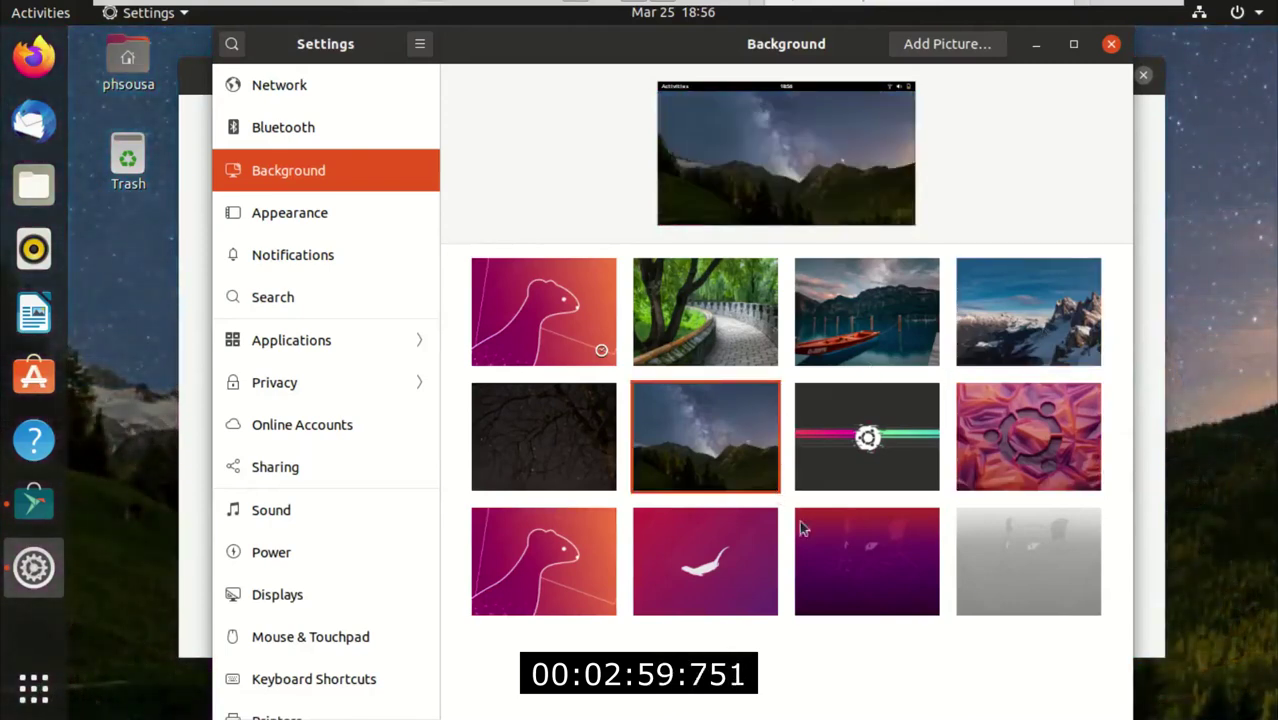
pyautogui.click(860, 568)
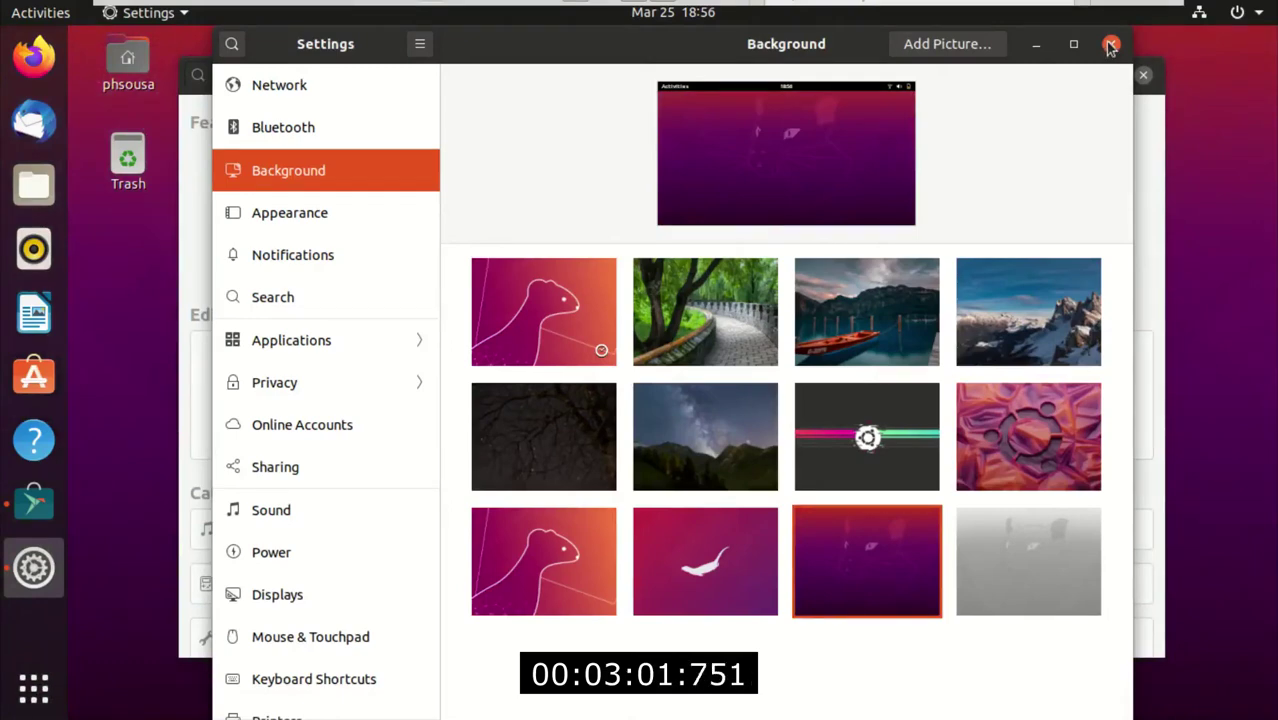
# Open the Appearance settings and try the Light and Dark window colors before returning to Standard
pyautogui.click(302, 214)
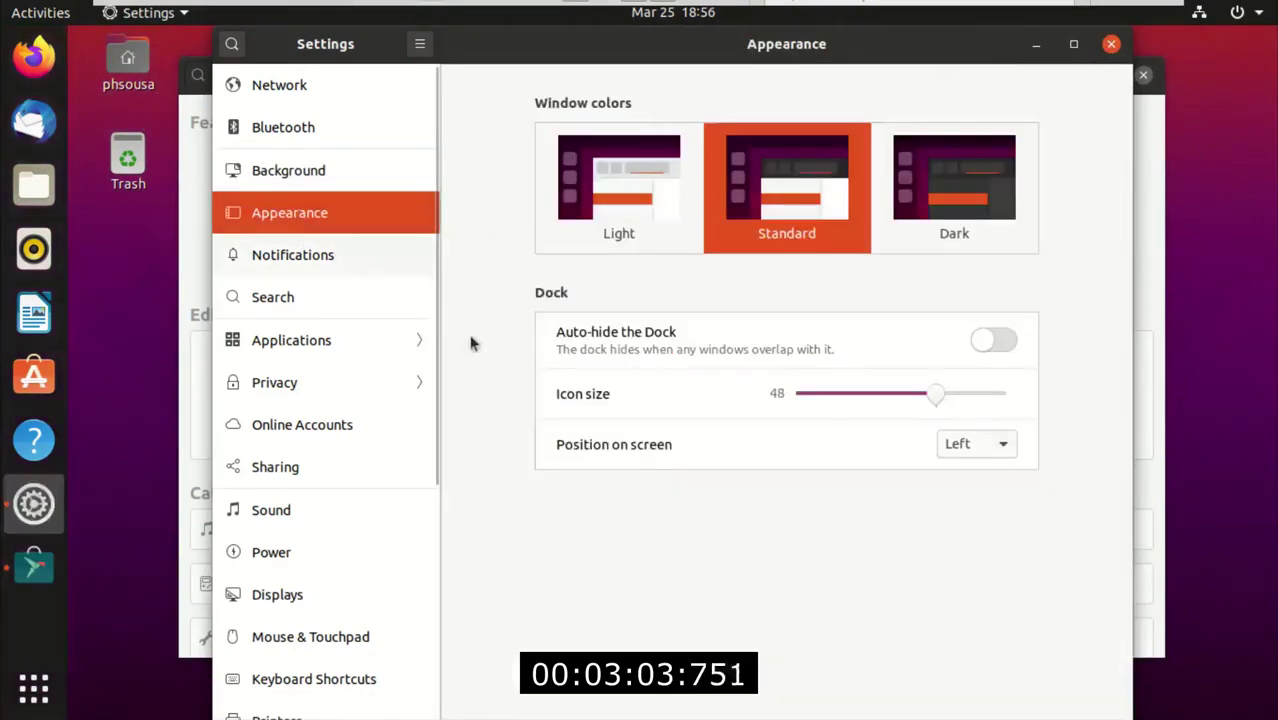
pyautogui.click(635, 230)
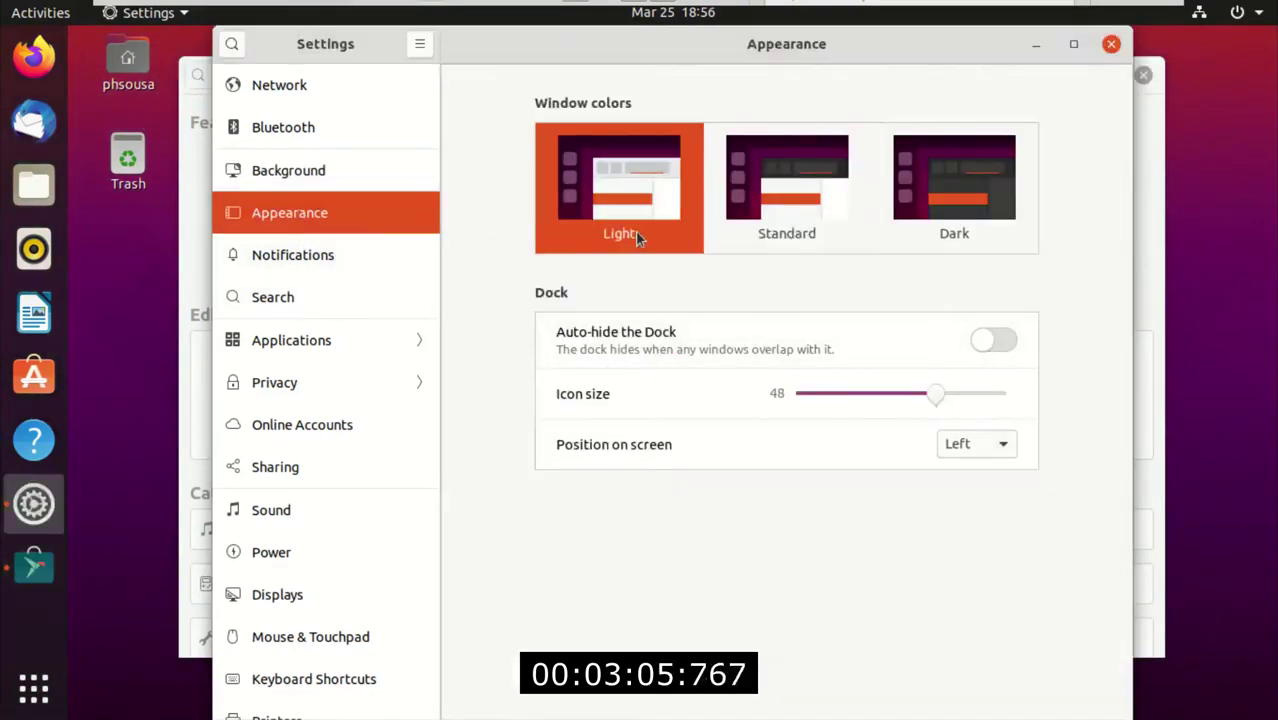
pyautogui.click(967, 189)
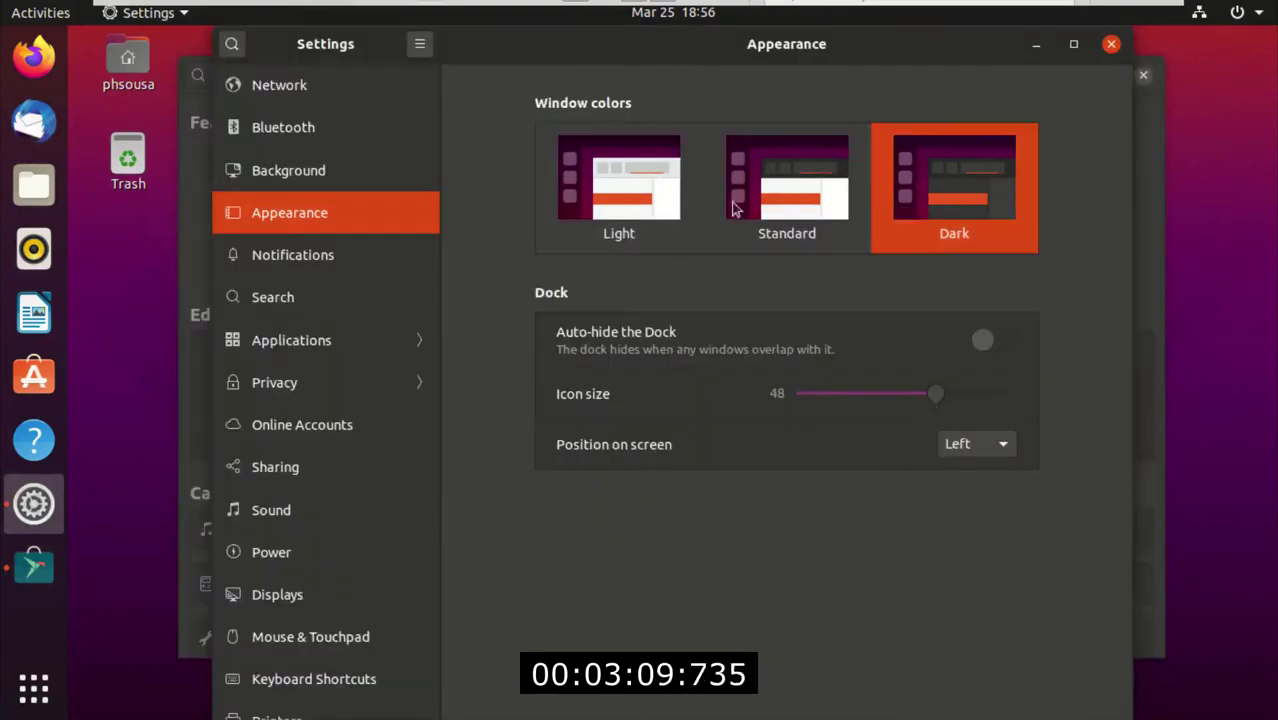
pyautogui.click(793, 197)
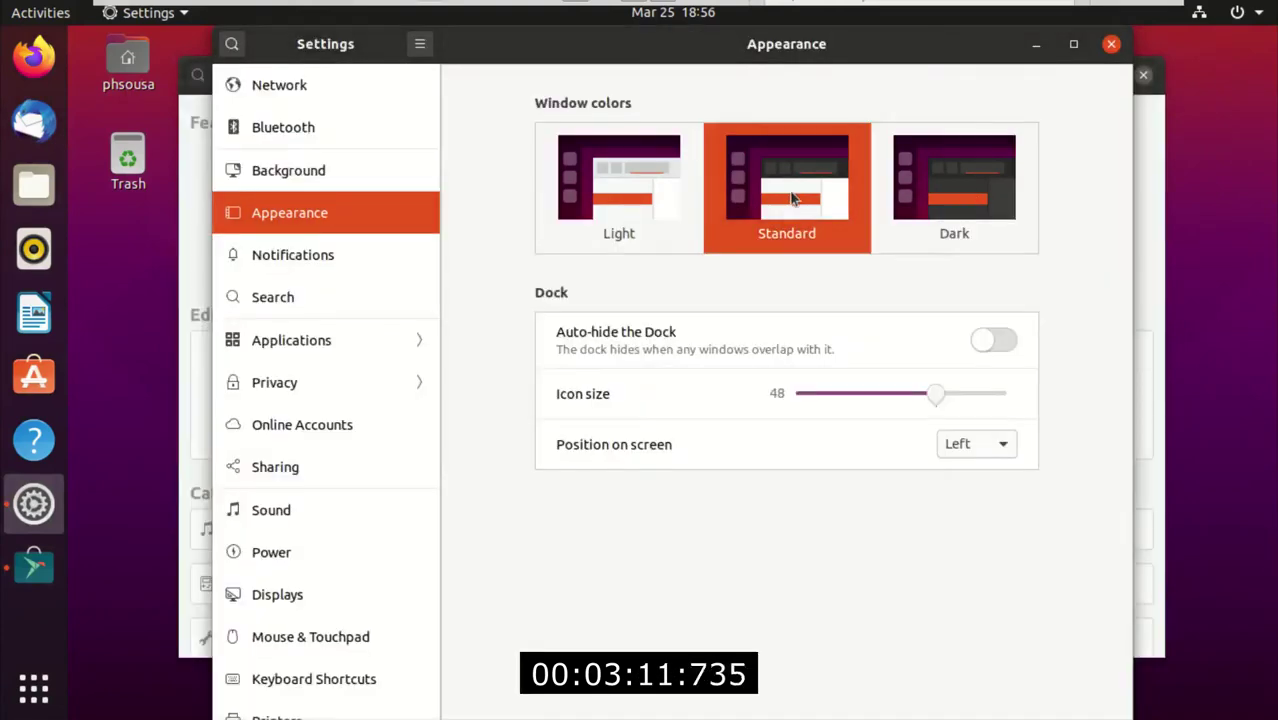
# Try dock auto-hide and turn it back off, and test the dock's icon size slider, returning it to 48
pyautogui.click(995, 341)
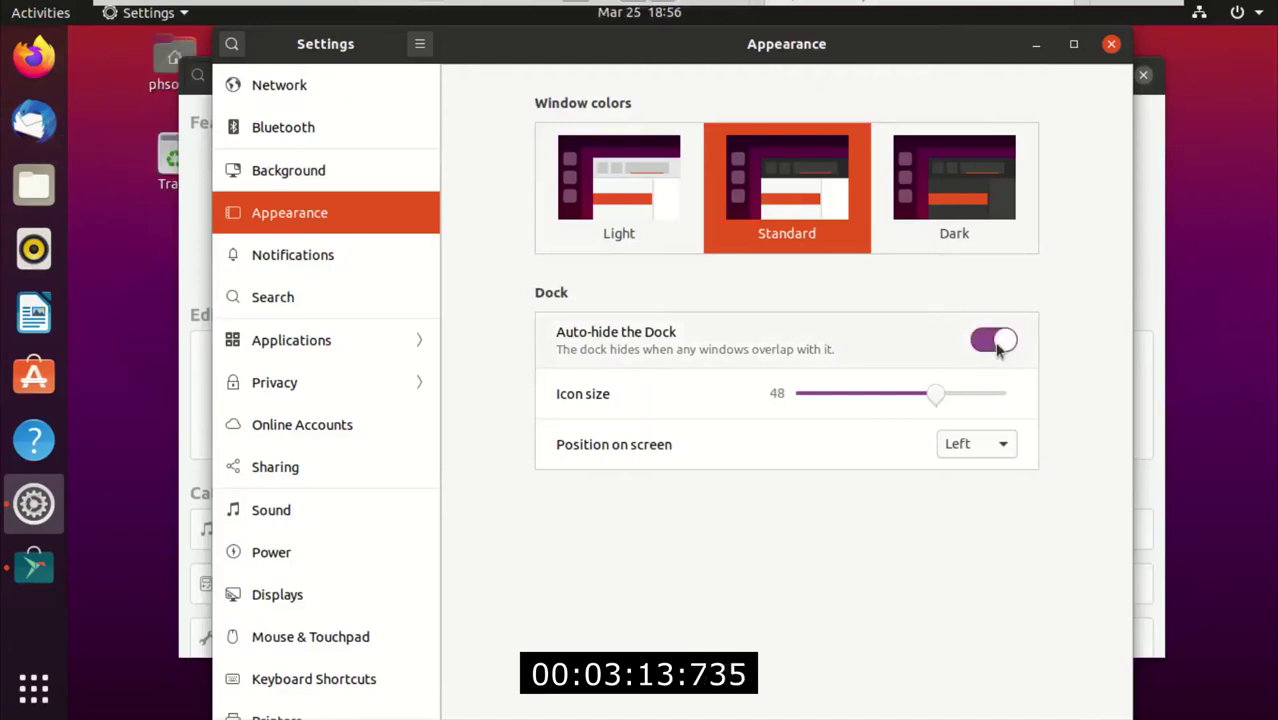
pyautogui.moveTo(768, 50)
pyautogui.mouseDown()
pyautogui.moveTo(815, 52)
pyautogui.moveTo(572, 56)
pyautogui.moveTo(812, 62)
pyautogui.moveTo(598, 62)
pyautogui.moveTo(774, 72)
pyautogui.mouseUp()
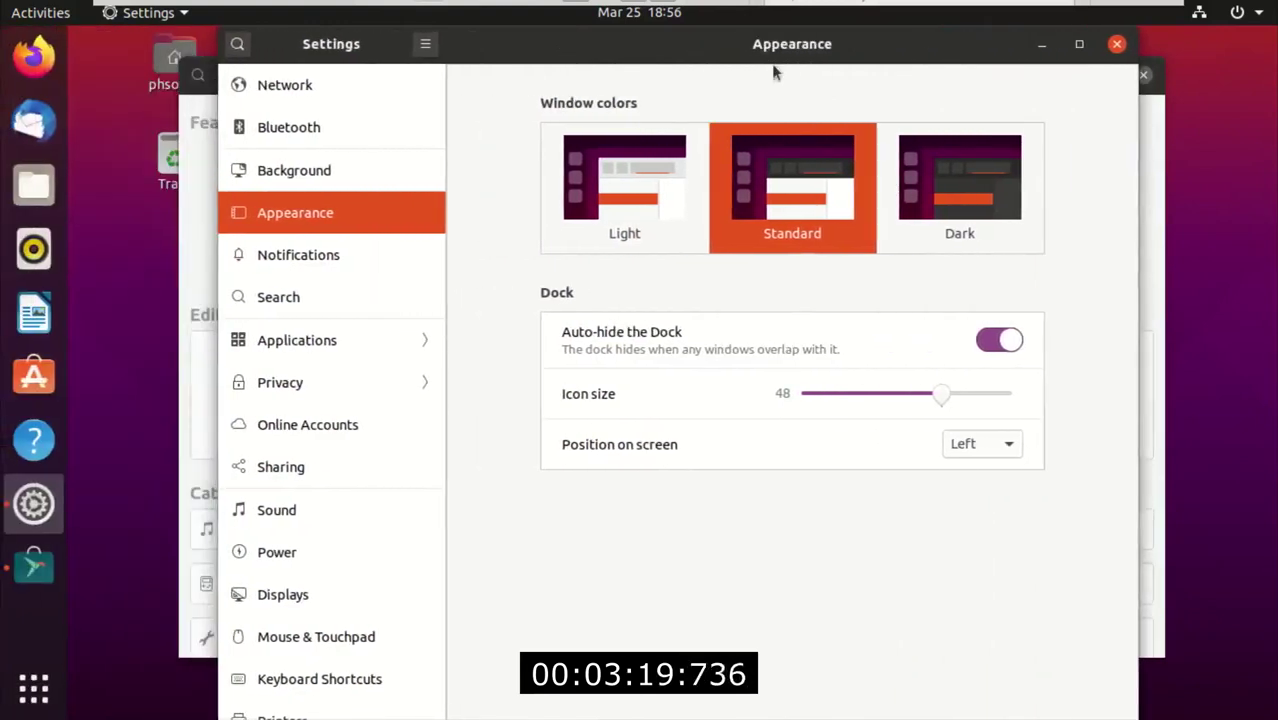
pyautogui.click(1000, 340)
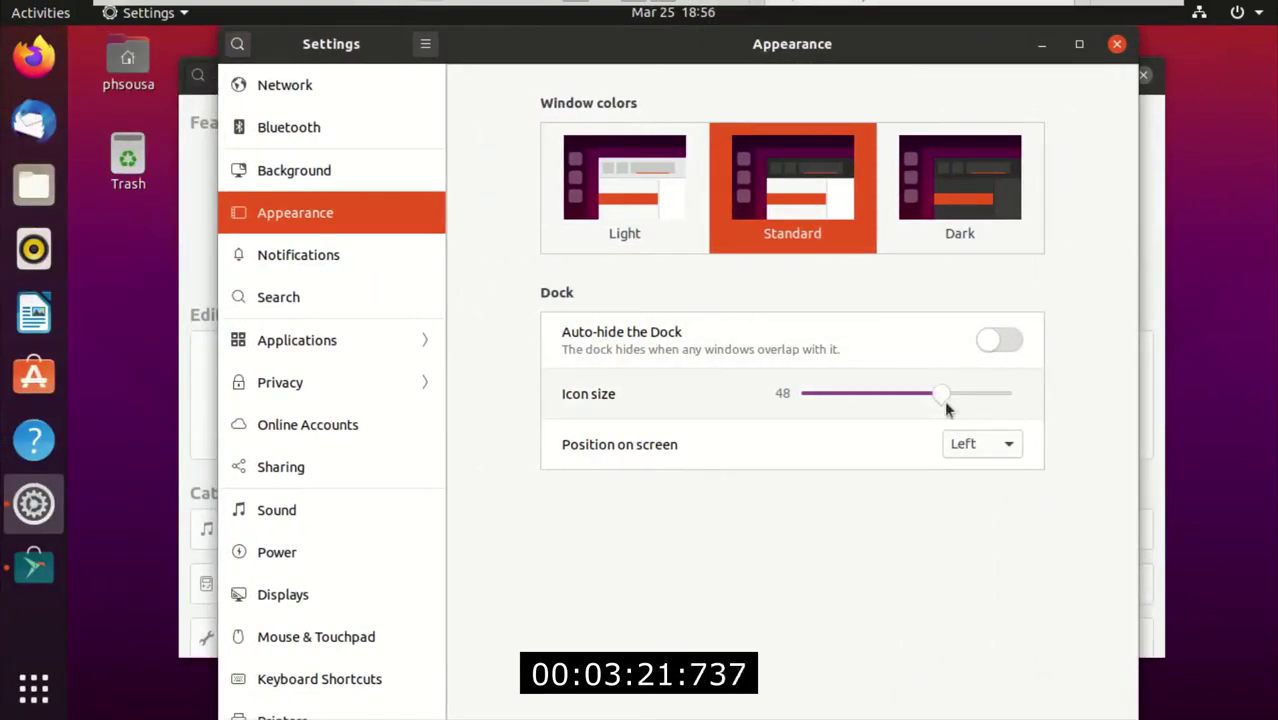
pyautogui.moveTo(909, 402); pyautogui.dragTo(940, 397)
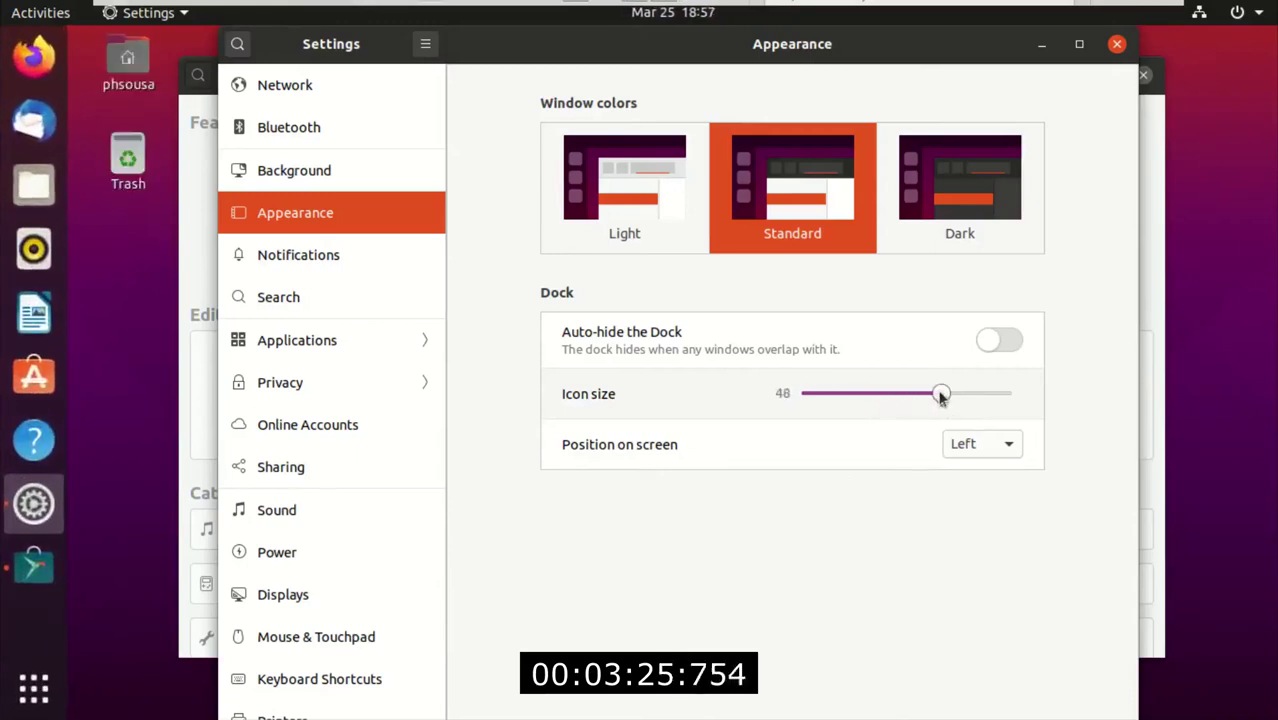
# Try the dock at the Bottom of the screen with the application grid, and set its position to Right
pyautogui.click(987, 443)
pyautogui.click(985, 474)
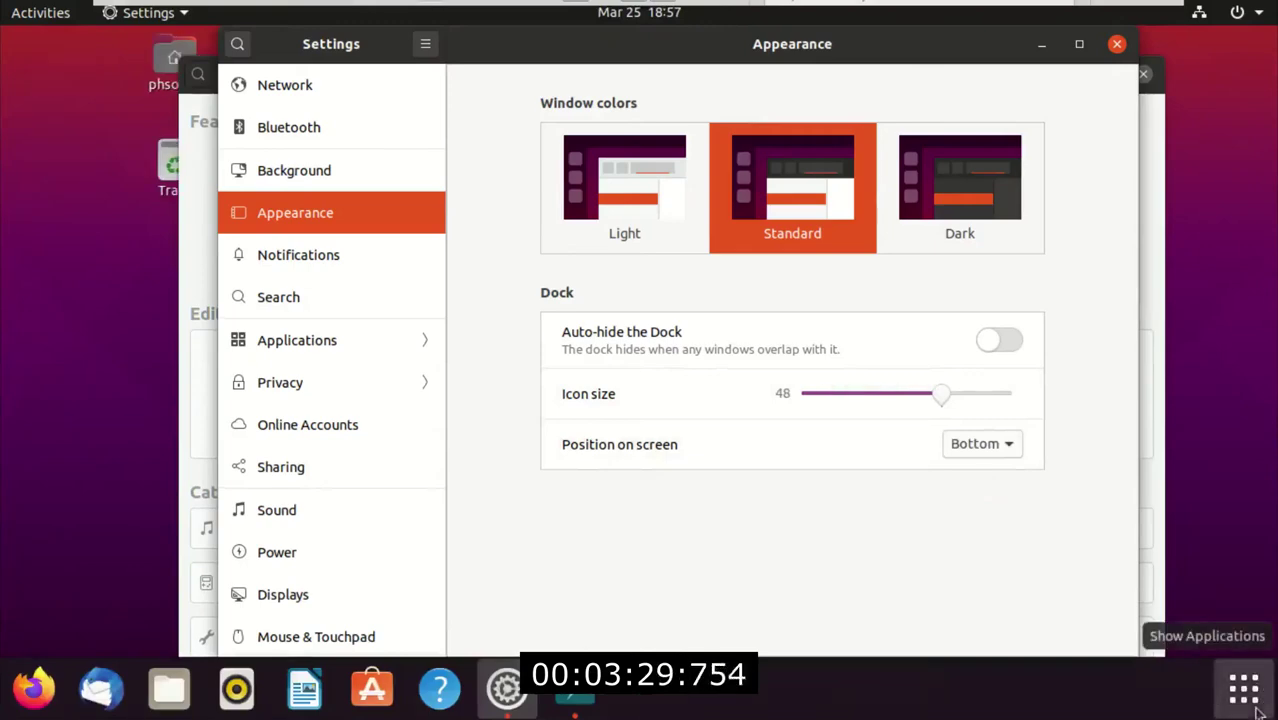
pyautogui.click(1256, 706)
pyautogui.click(1256, 706)
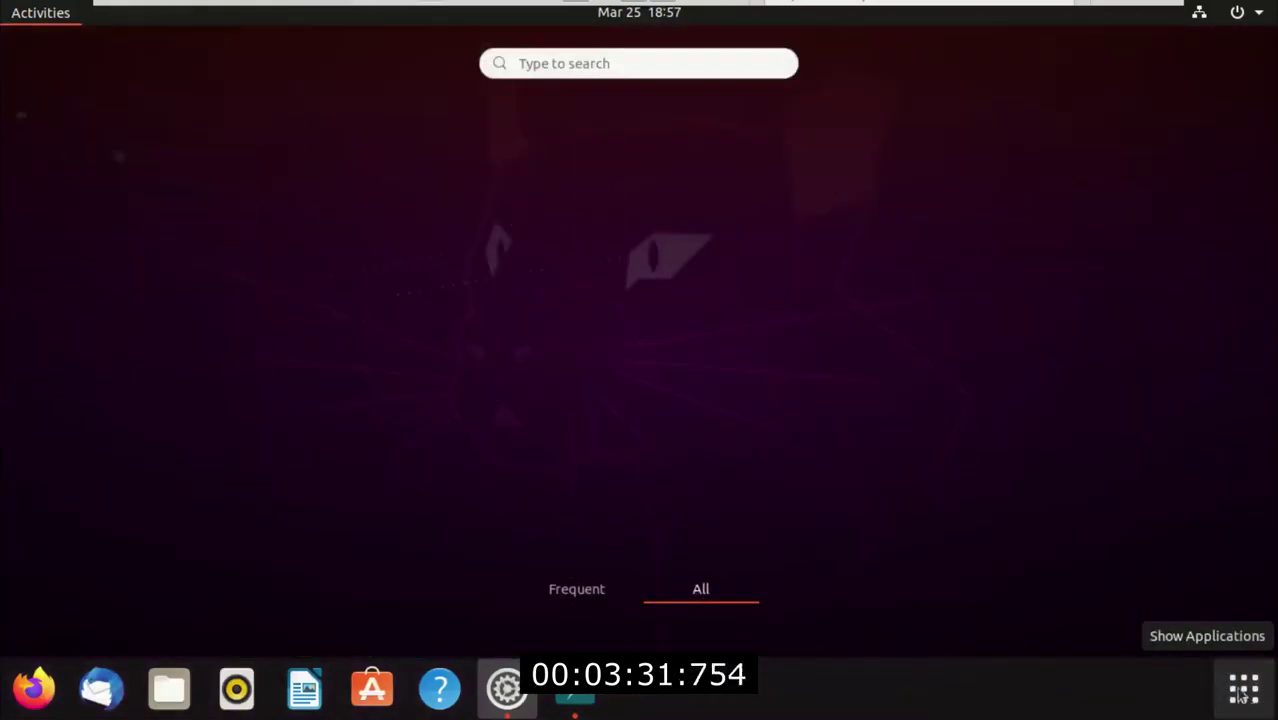
pyautogui.click(1000, 452)
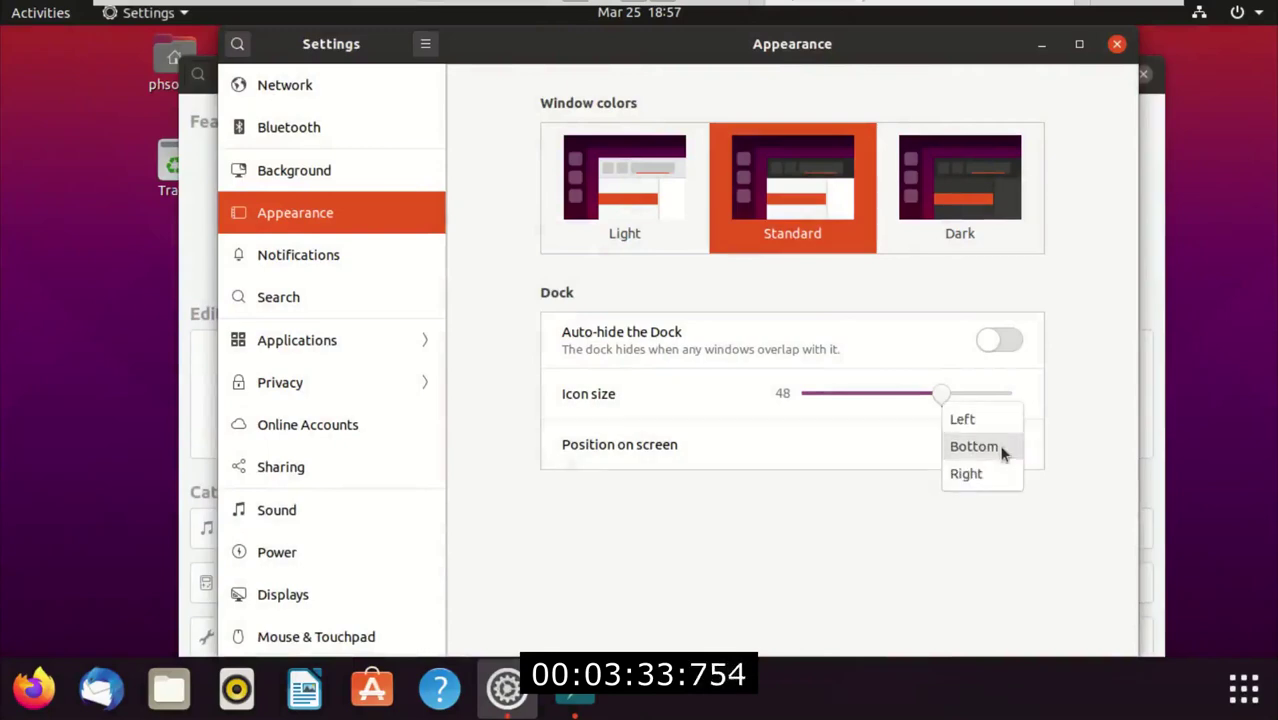
pyautogui.click(996, 470)
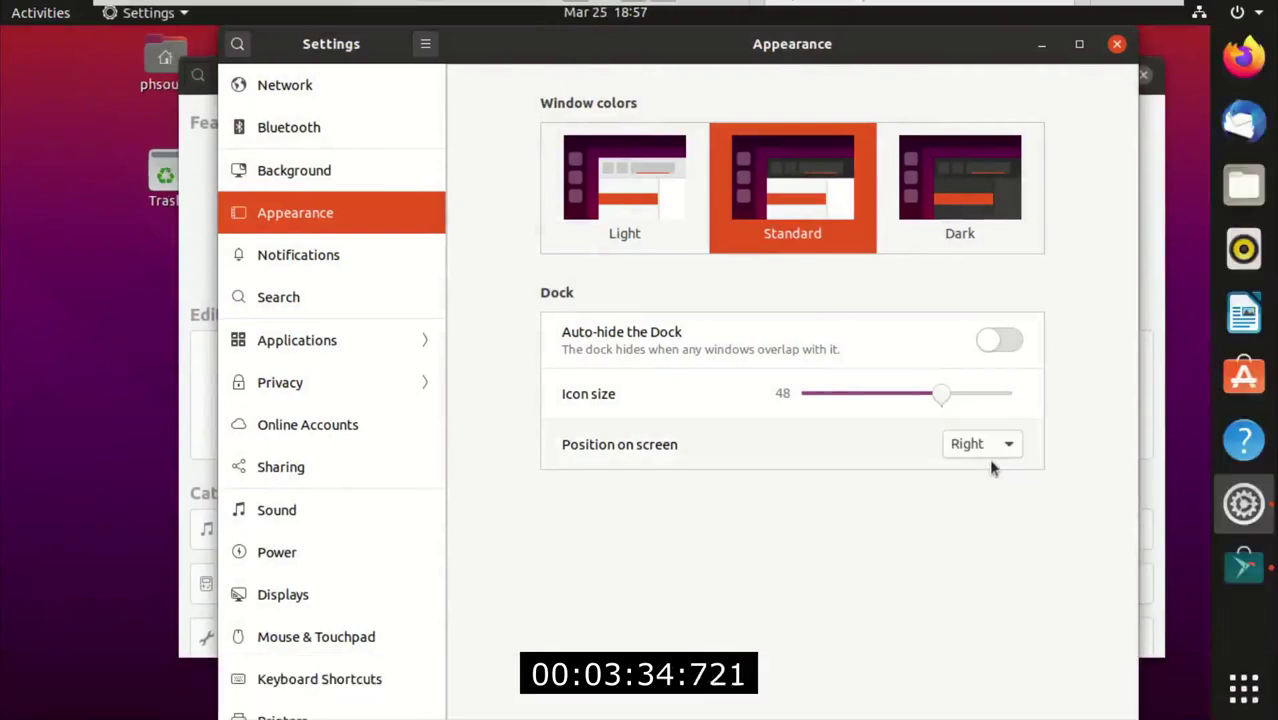
# View the application grid and the activities overview with the dock on the right, and set the dock position back to Left
pyautogui.click(1255, 702)
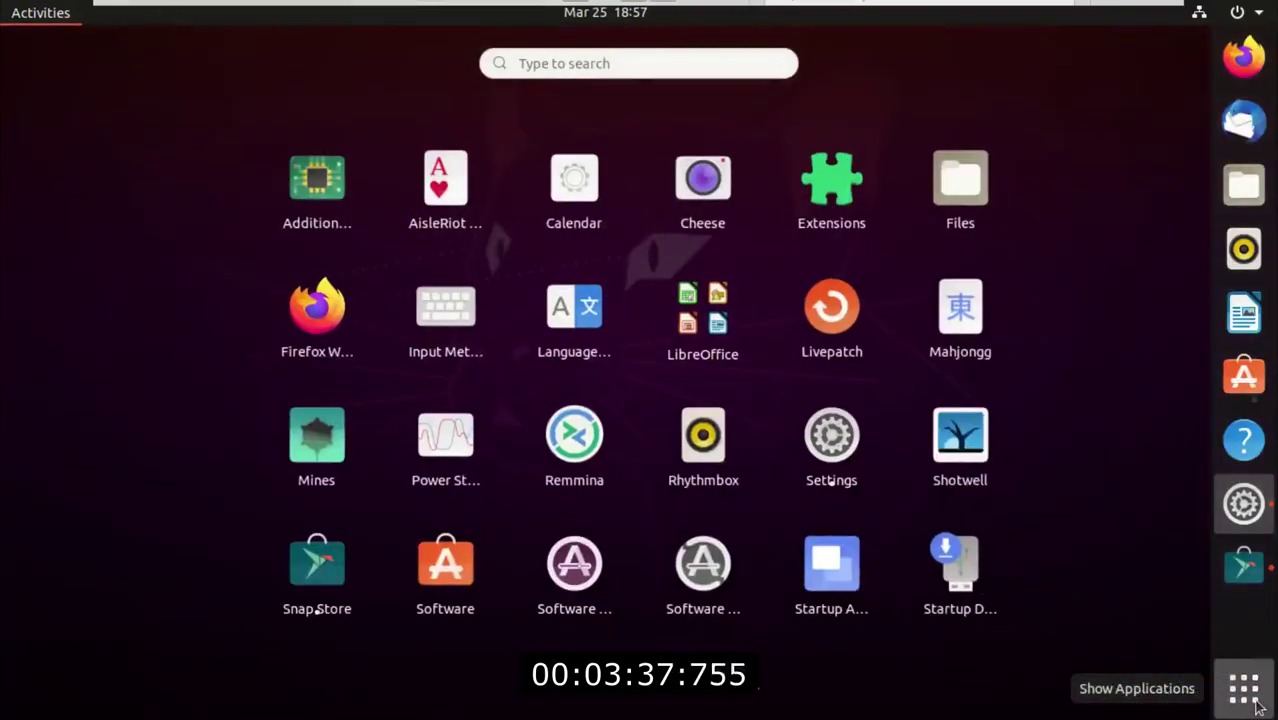
pyautogui.click(1256, 703)
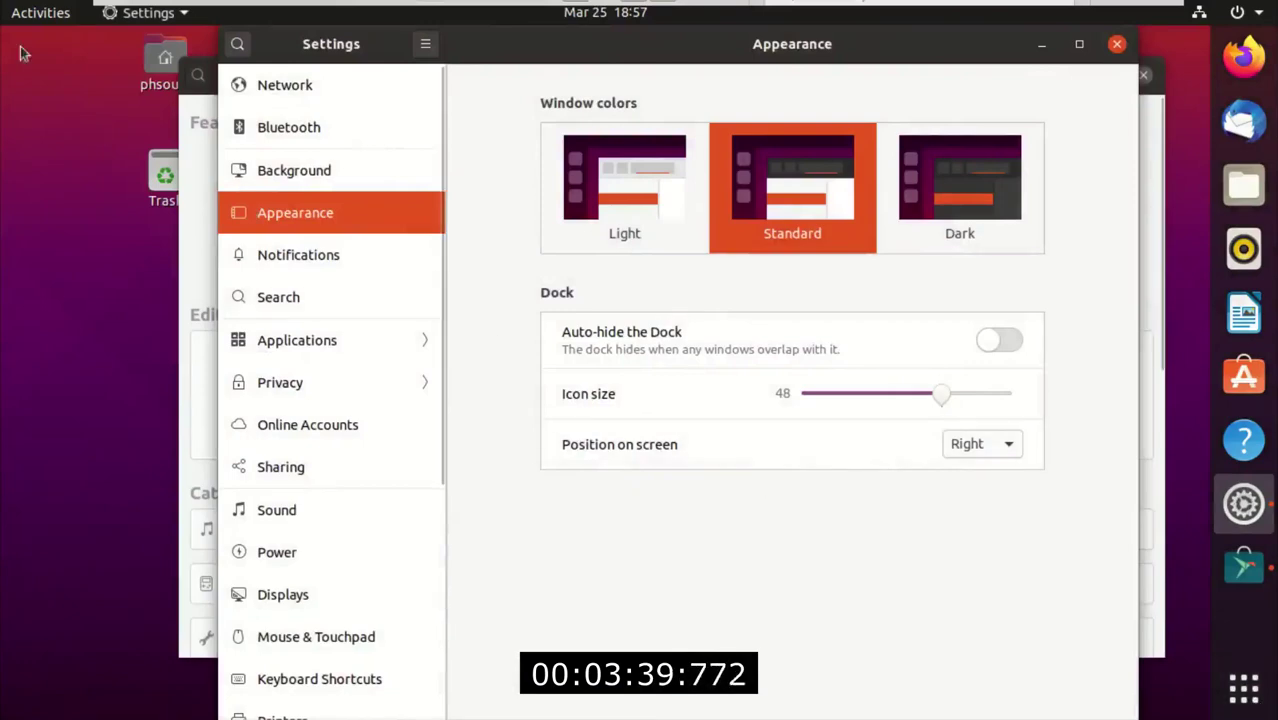
pyautogui.click(26, 12)
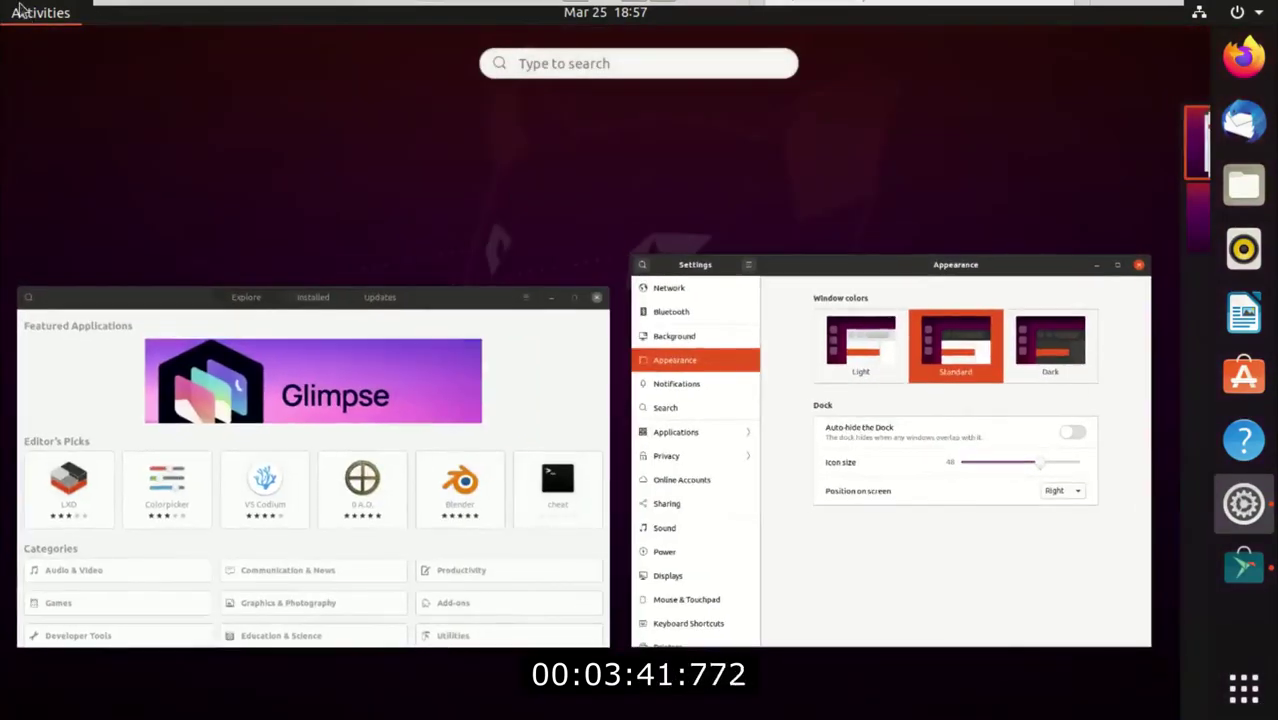
pyautogui.click(1072, 575)
pyautogui.click(988, 445)
pyautogui.click(979, 397)
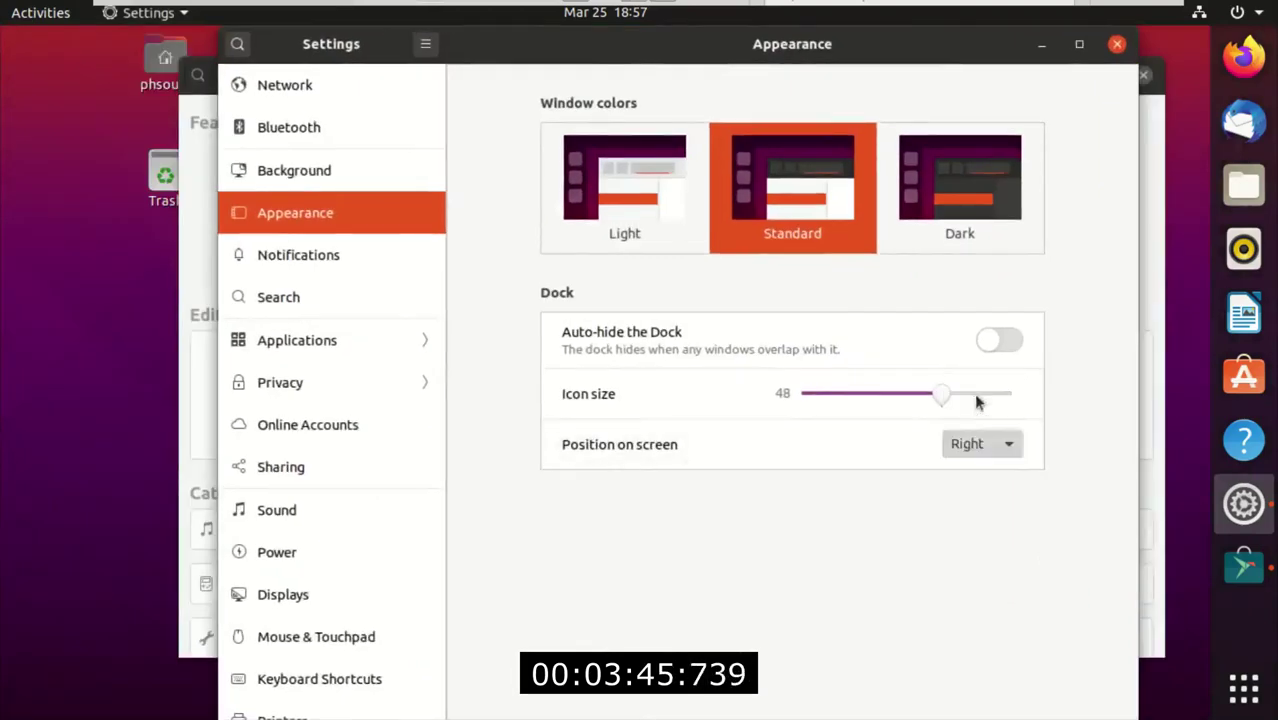
# Open the Notifications settings, try Do Not Disturb on and turn it back off, and close Settings
pyautogui.click(350, 264)
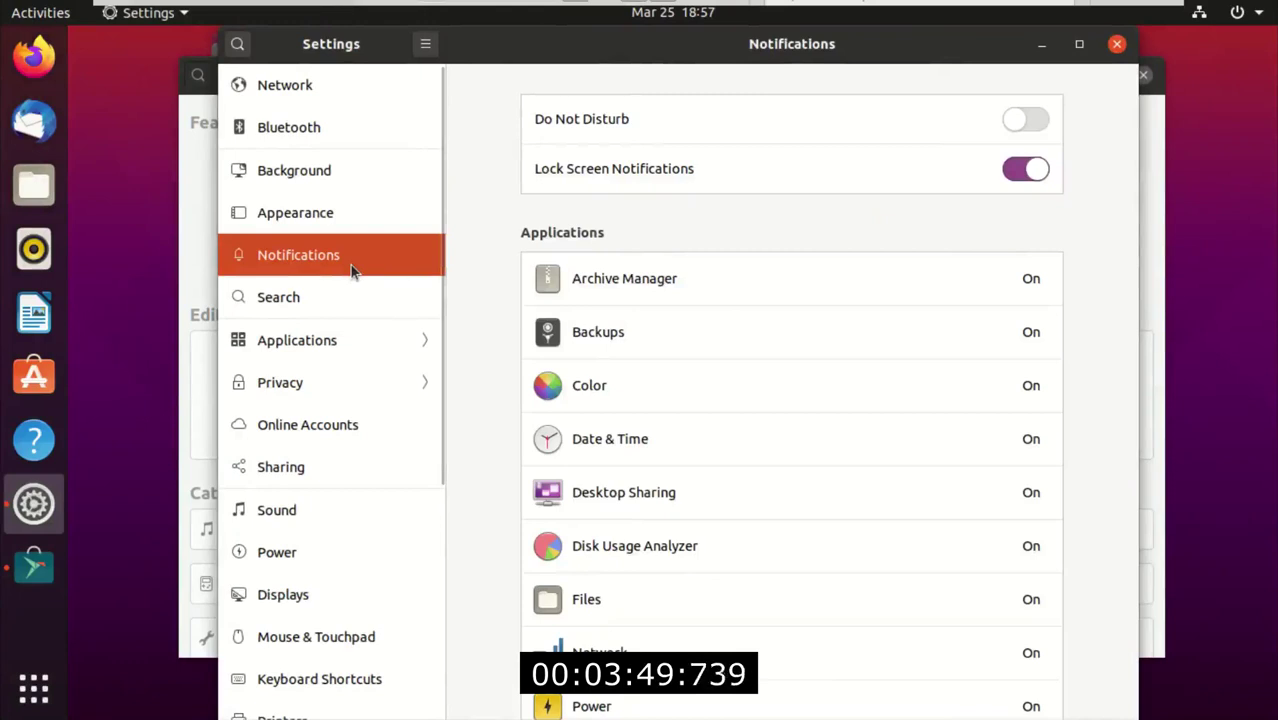
pyautogui.click(1046, 121)
pyautogui.click(1046, 121)
pyautogui.click(1046, 121)
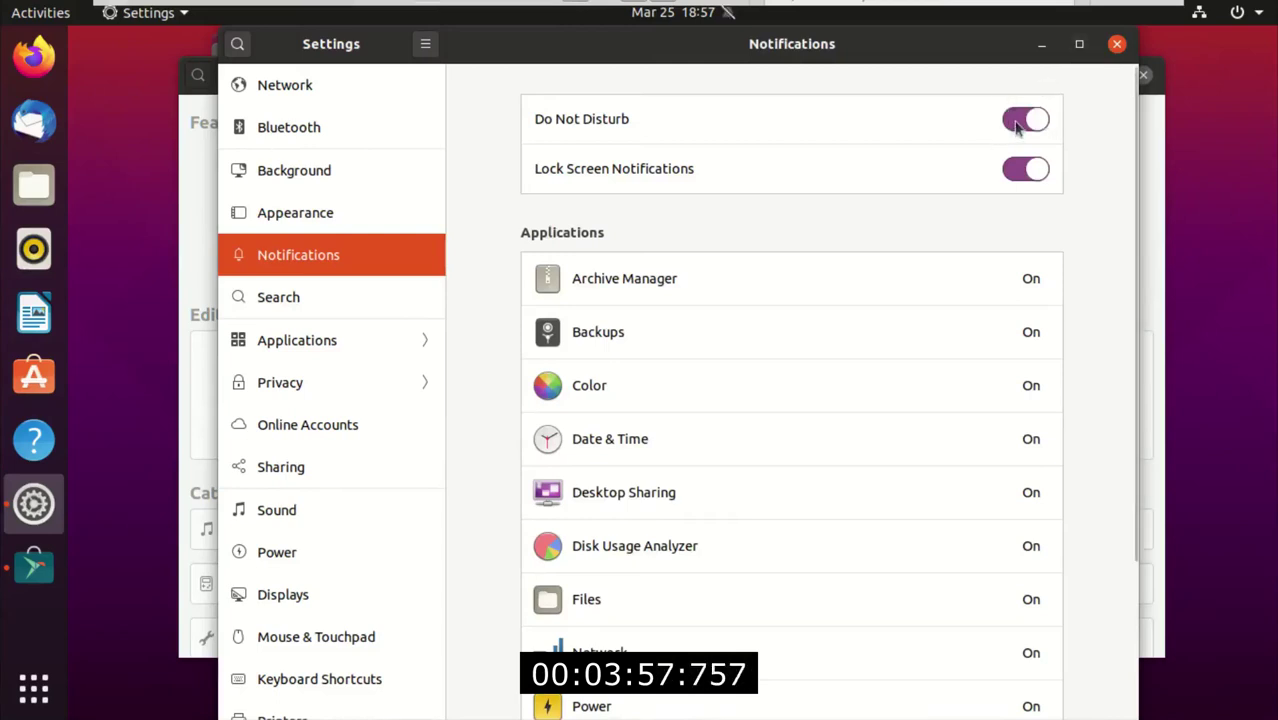
pyautogui.click(1017, 122)
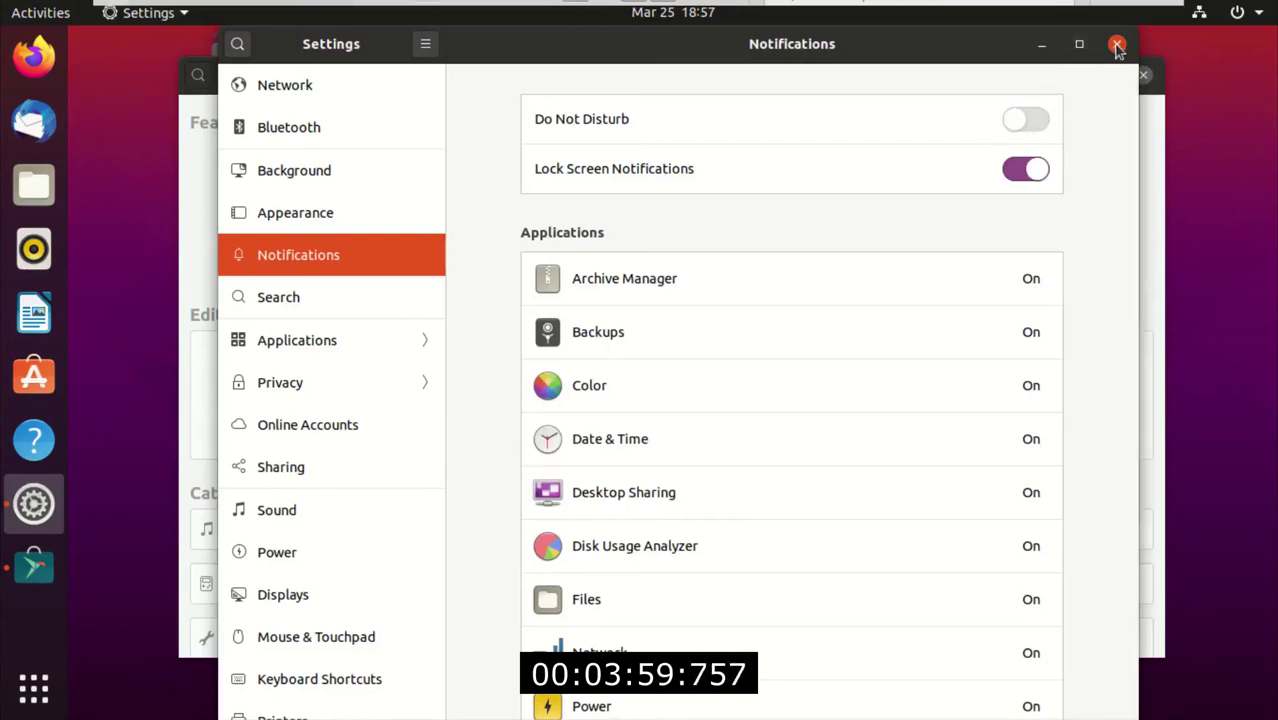
pyautogui.click(1117, 45)
# Open the calendar and notification popover, try its Do Not Disturb switch on and off, and dismiss it
pyautogui.click(673, 14)
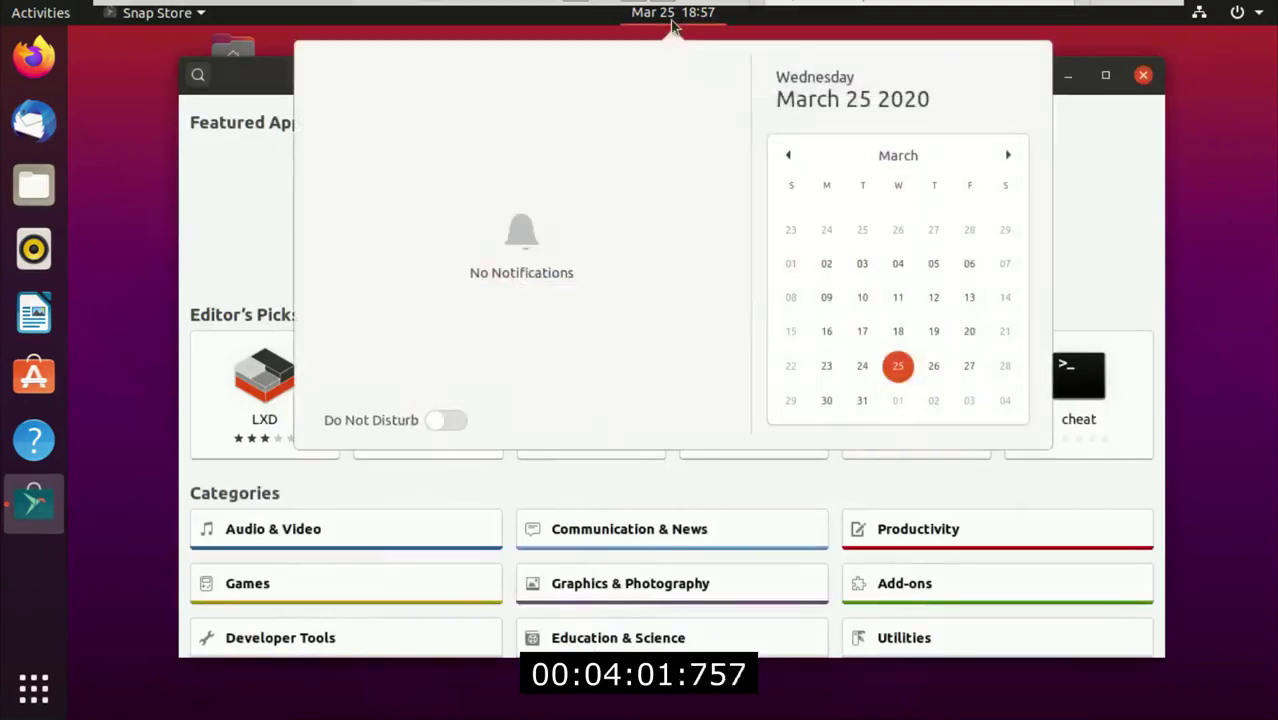
pyautogui.click(446, 428)
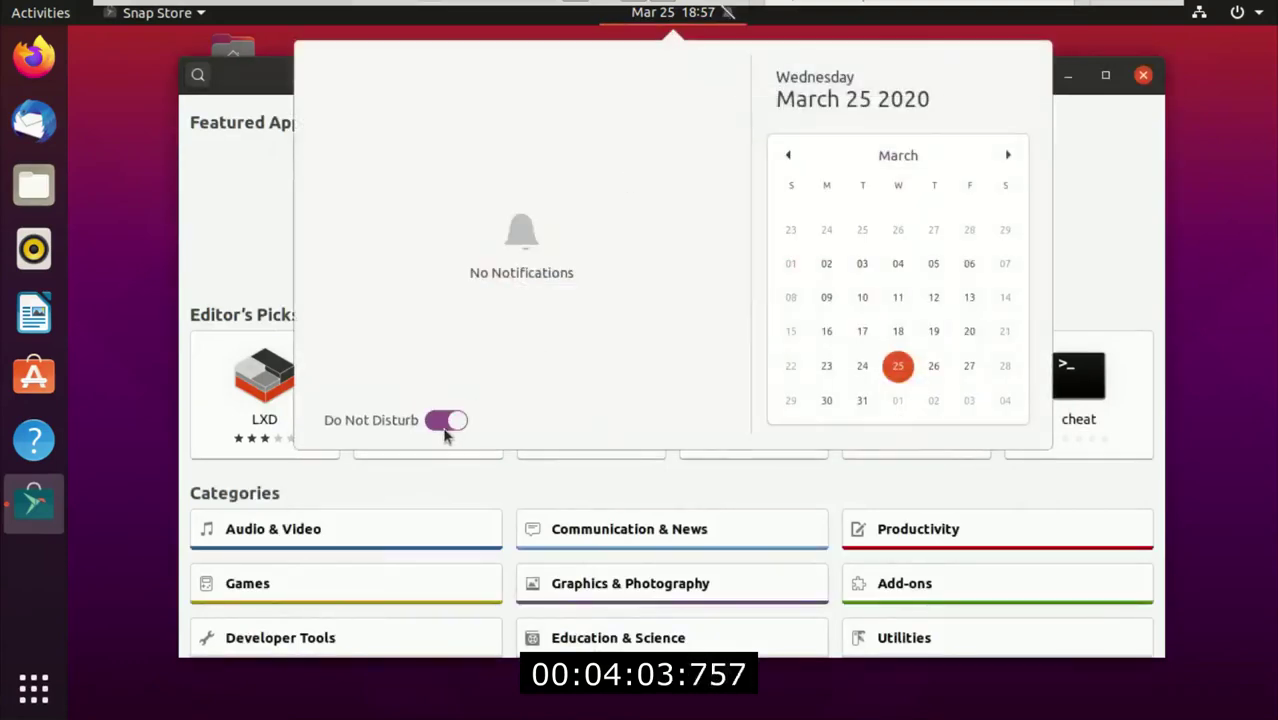
pyautogui.click(446, 428)
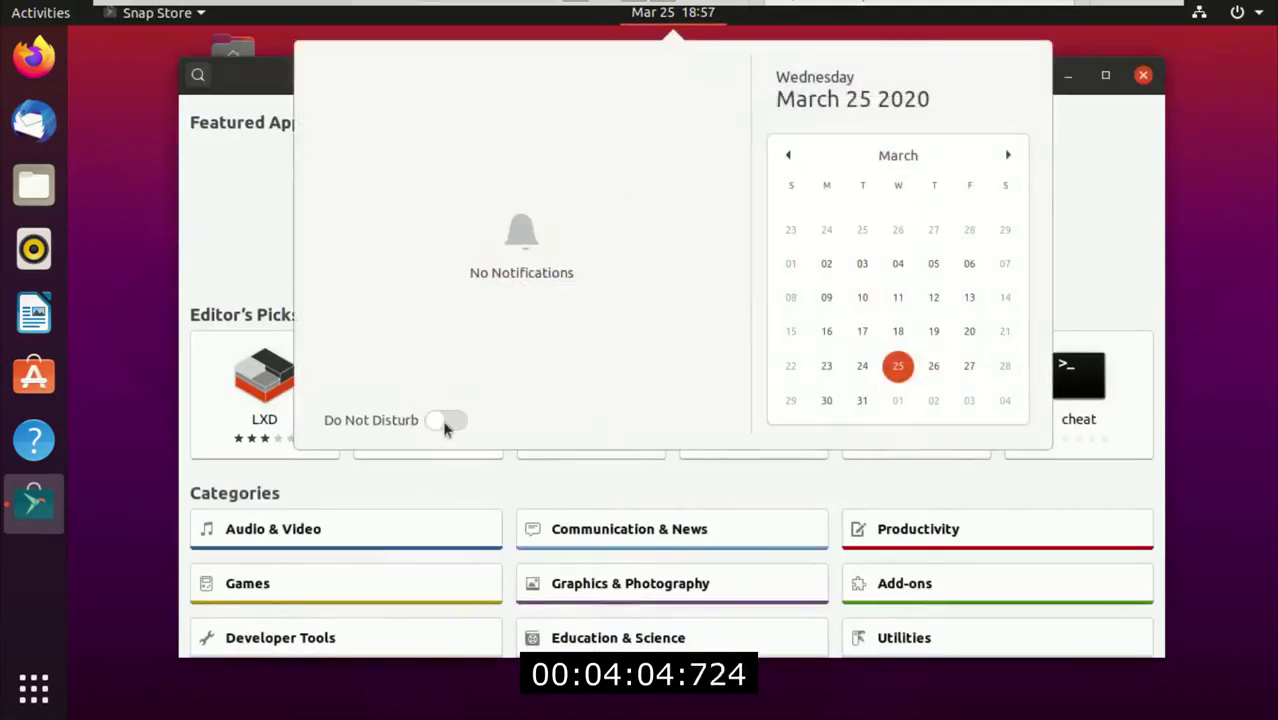
pyautogui.click(704, 22)
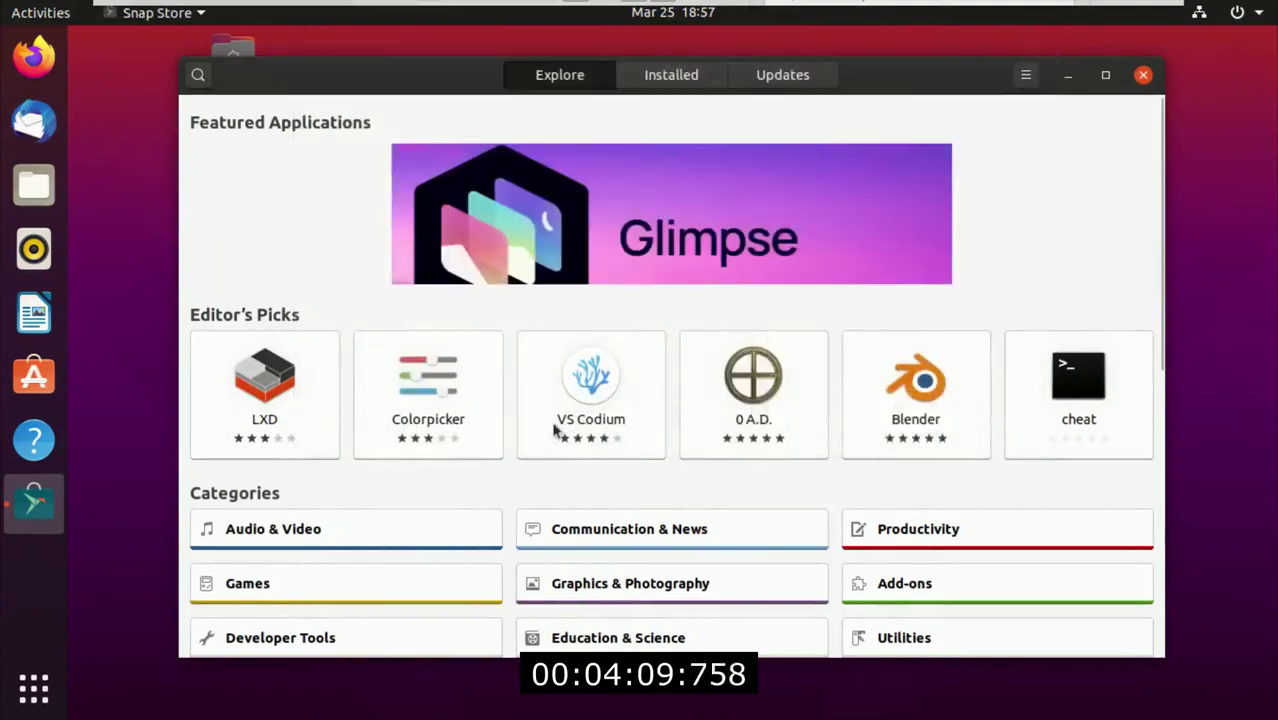
# Browse the Snap Store categories, look into Books and Reference, return to the category overview and close the store
pyautogui.scroll(-3, 1067, 421)
pyautogui.scroll(-3, 1065, 415)
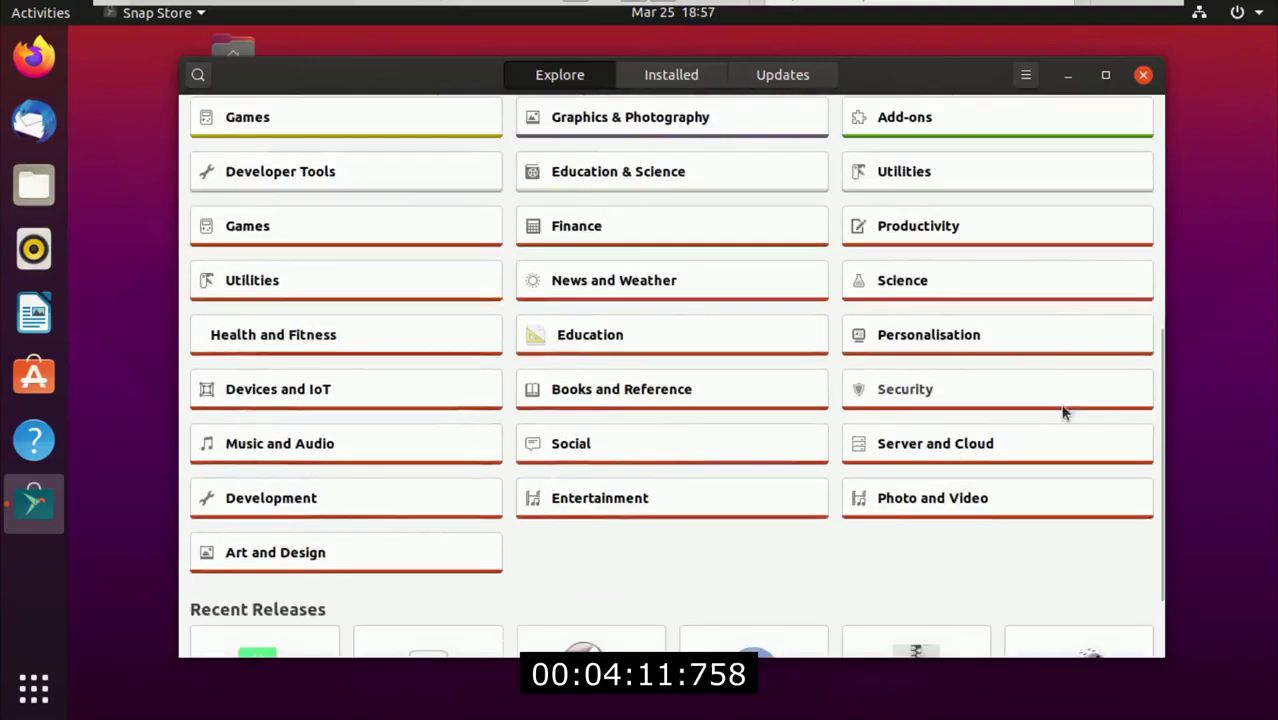
pyautogui.click(658, 391)
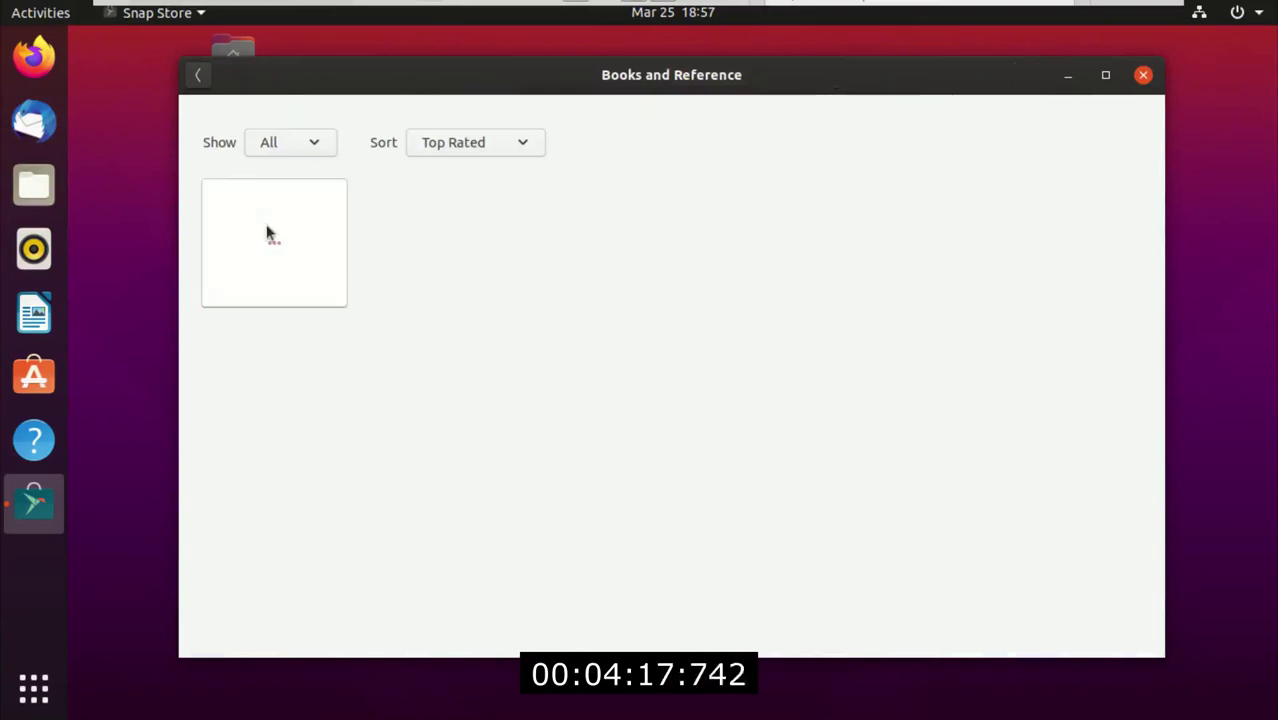
pyautogui.click(198, 77)
pyautogui.scroll(5, 850, 212)
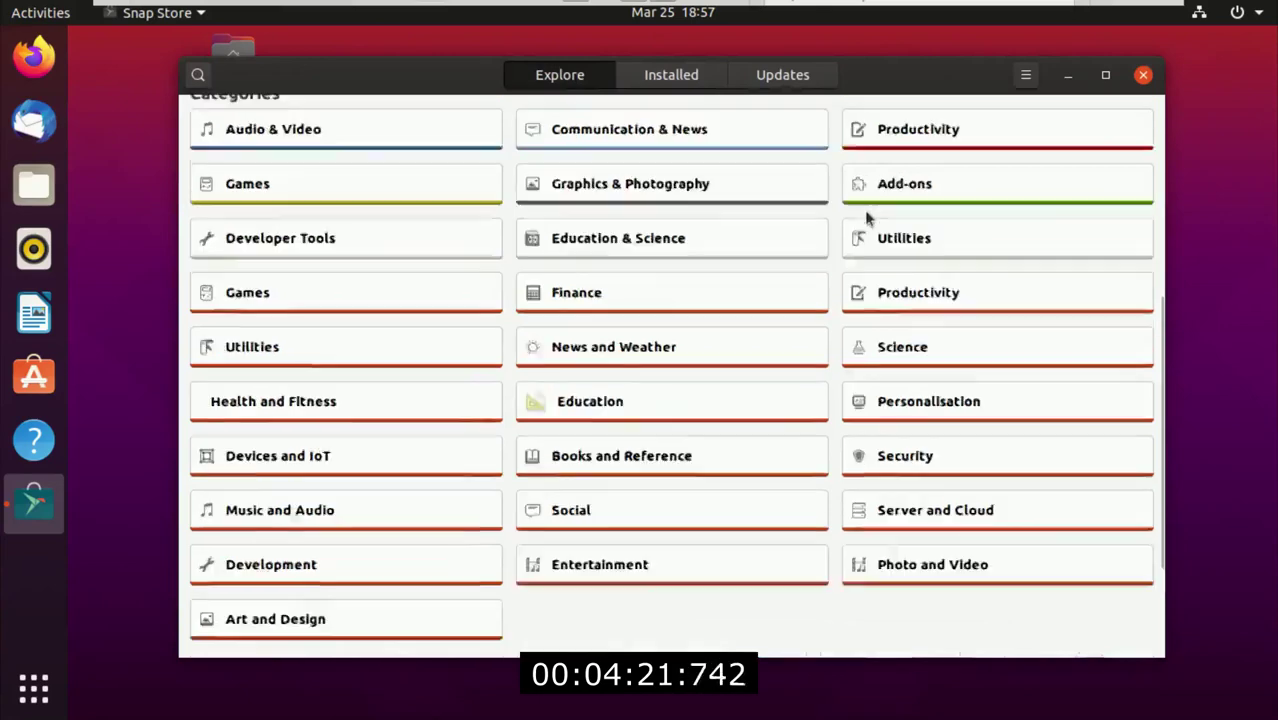
pyautogui.click(1143, 76)
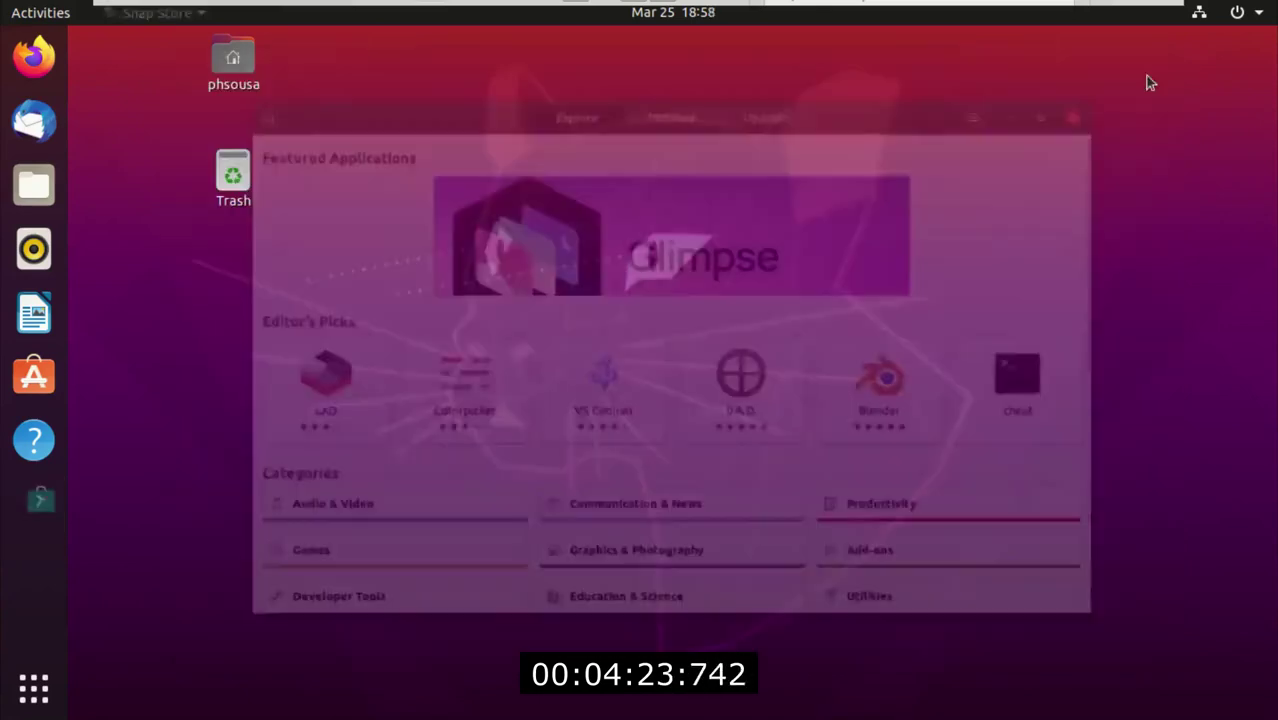
# Open a terminal in the Desktop folder, show the kernel information with uname -a, and clear the output
pyautogui.rightClick(505, 165)
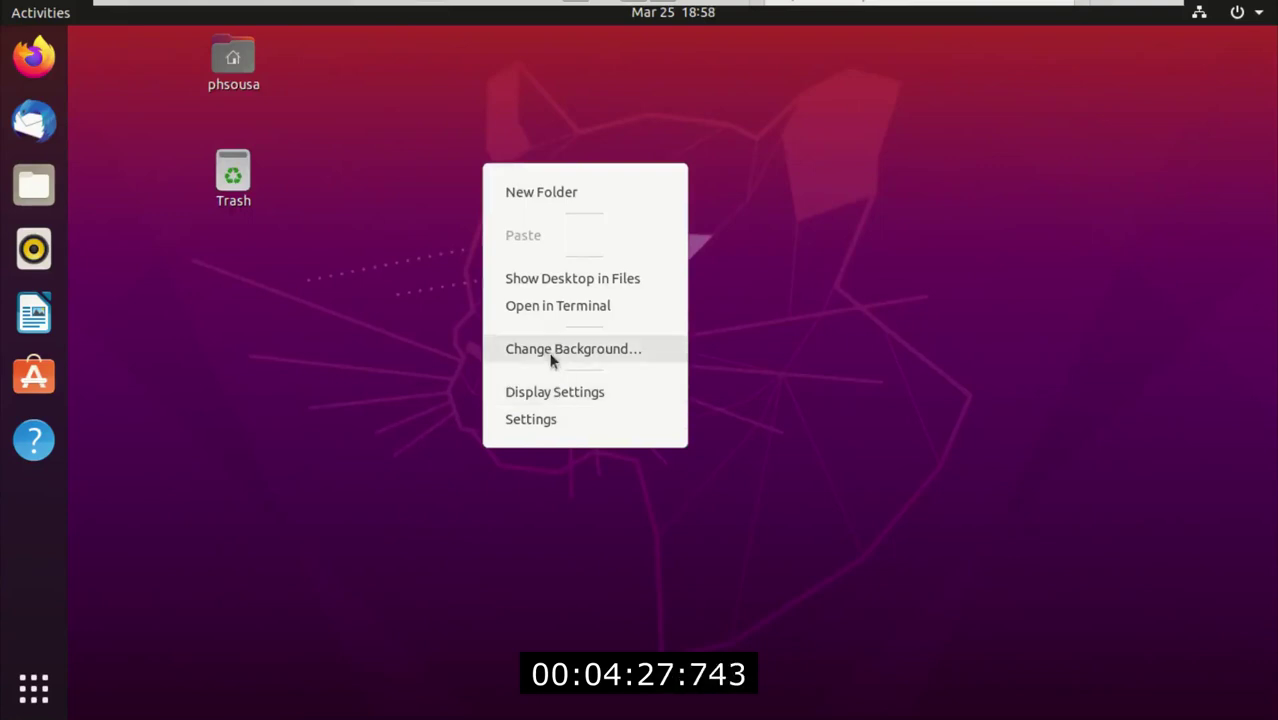
pyautogui.click(541, 317)
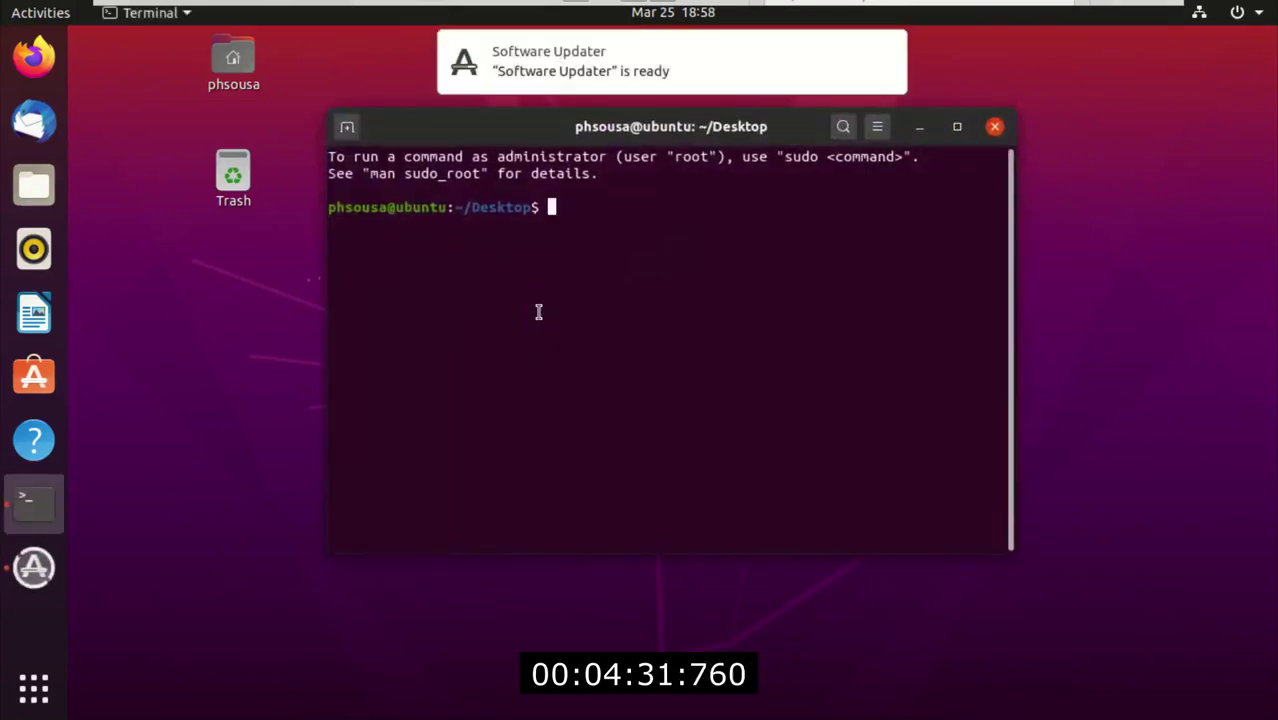
pyautogui.write('uname -a')
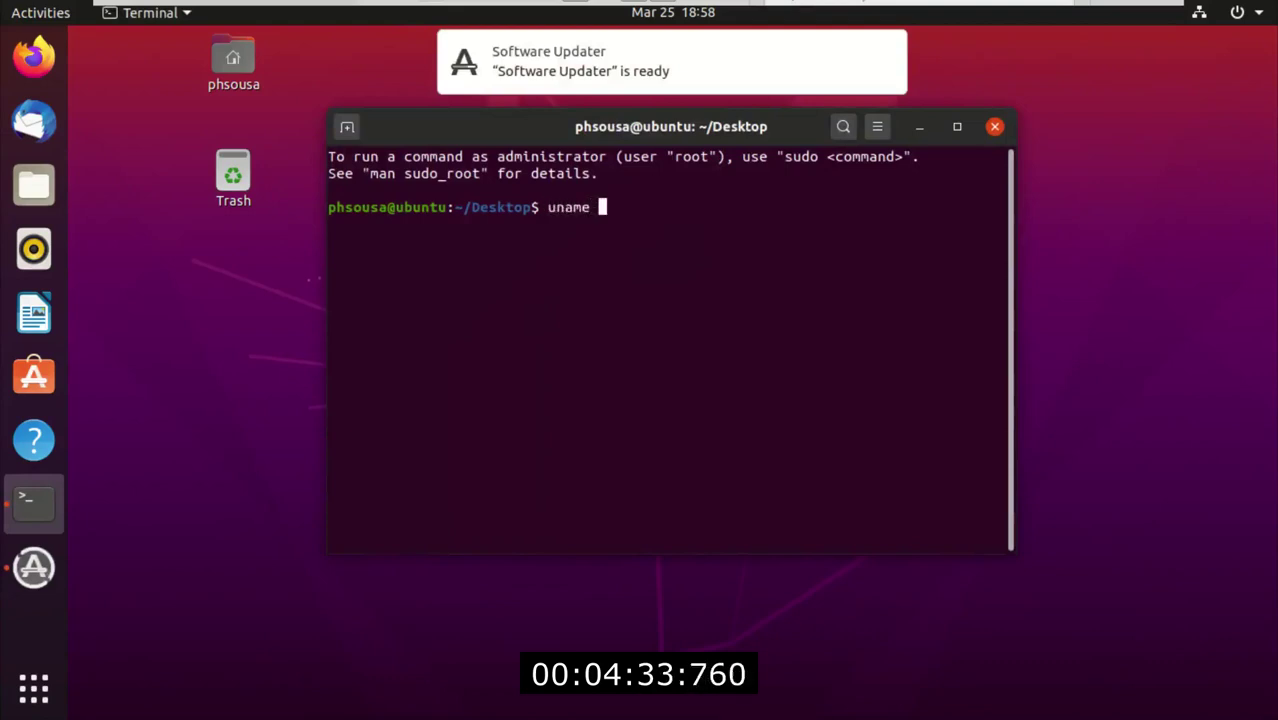
pyautogui.press('Return')
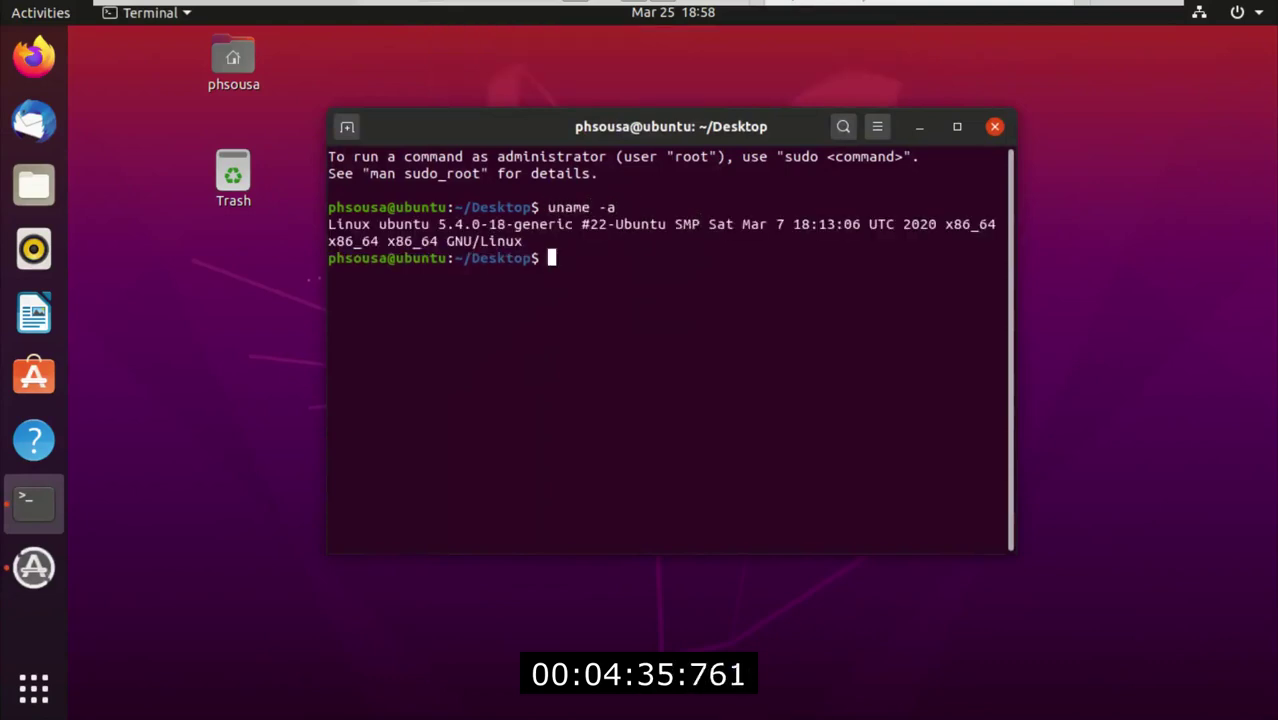
pyautogui.write('clear')
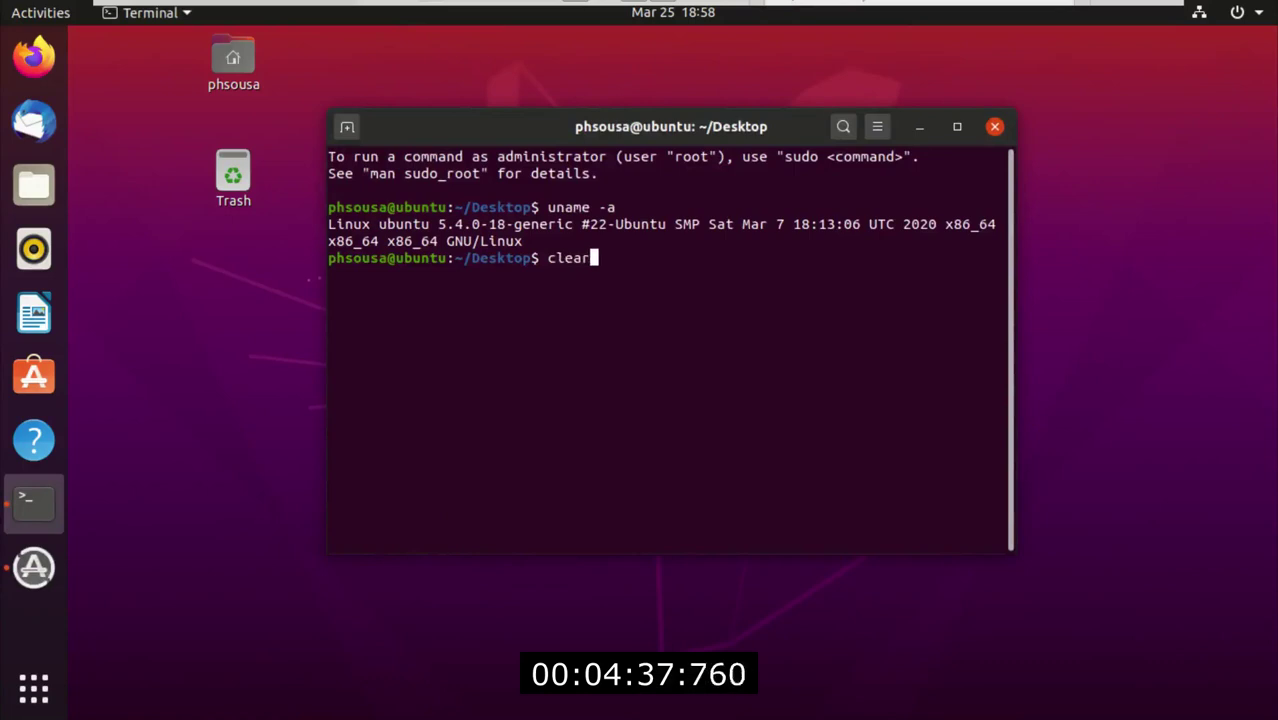
pyautogui.press('Return')
# Try to switch to the root account with su, entering the password
pyautogui.write('su')
pyautogui.press('Return')
pyautogui.press('Return')
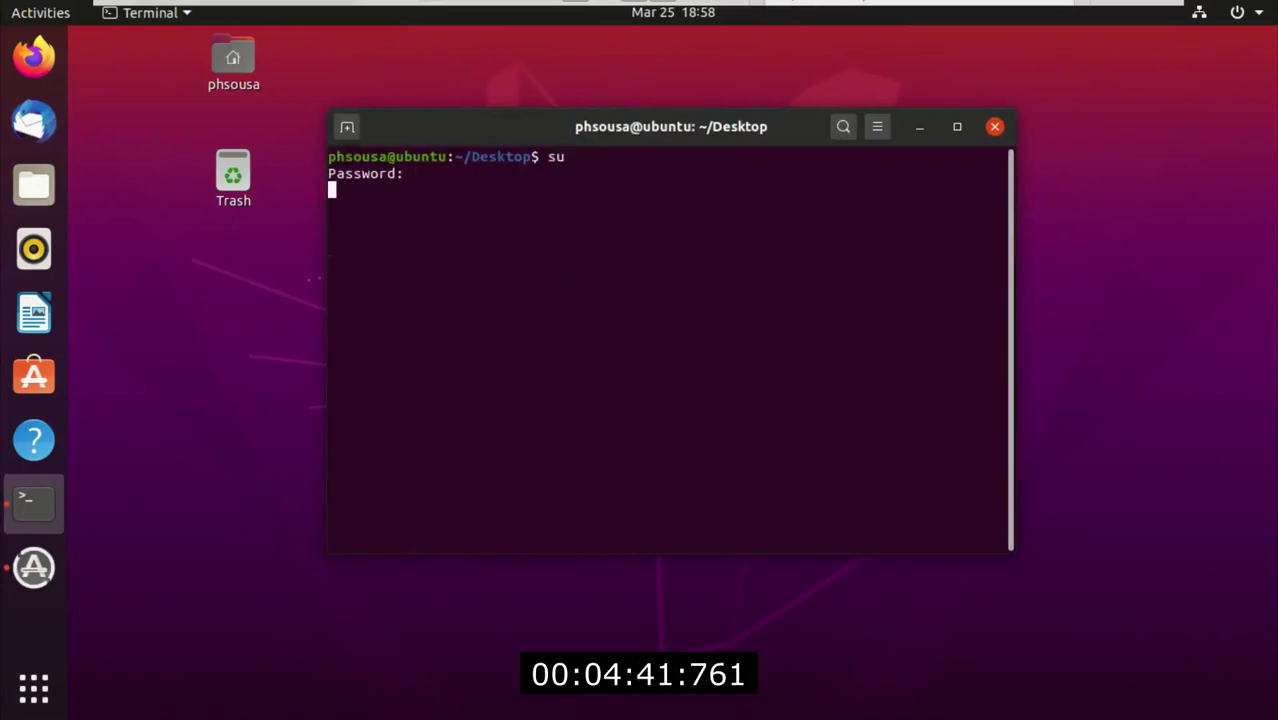
# Start a root shell with sudo su, entering the account password
pyautogui.write('sudo su')
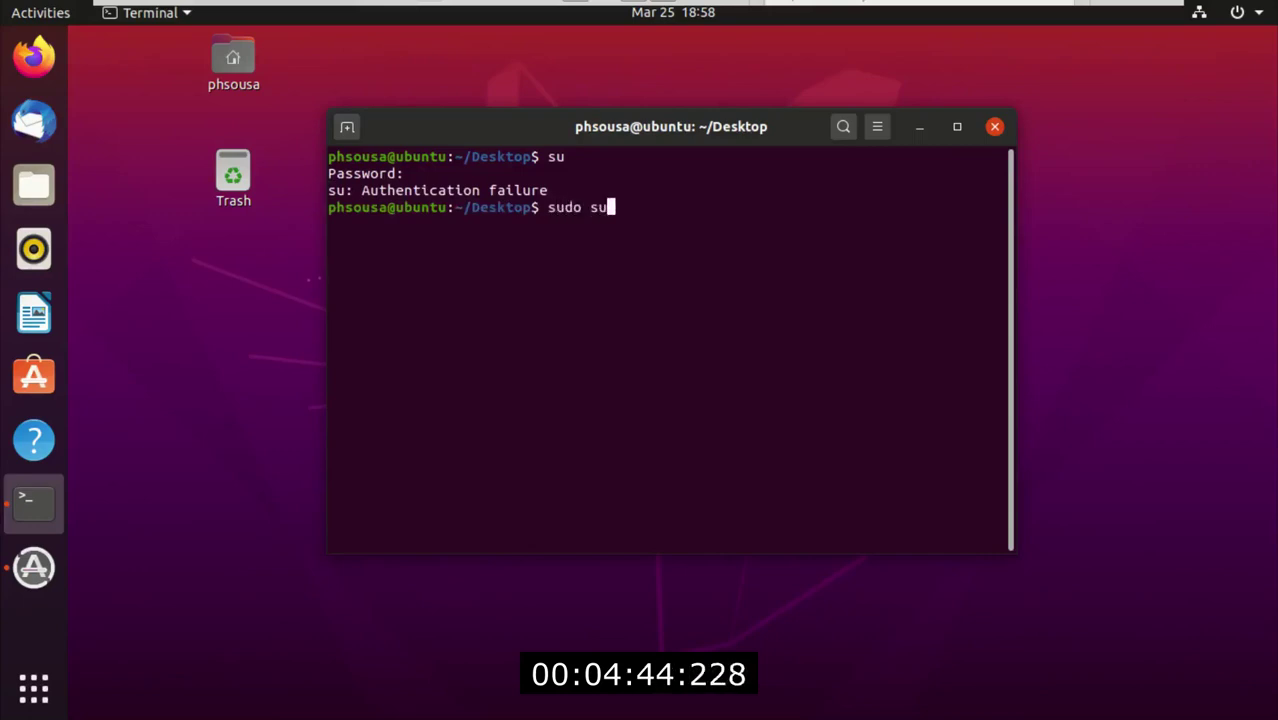
pyautogui.press('Return')
pyautogui.press('Return')
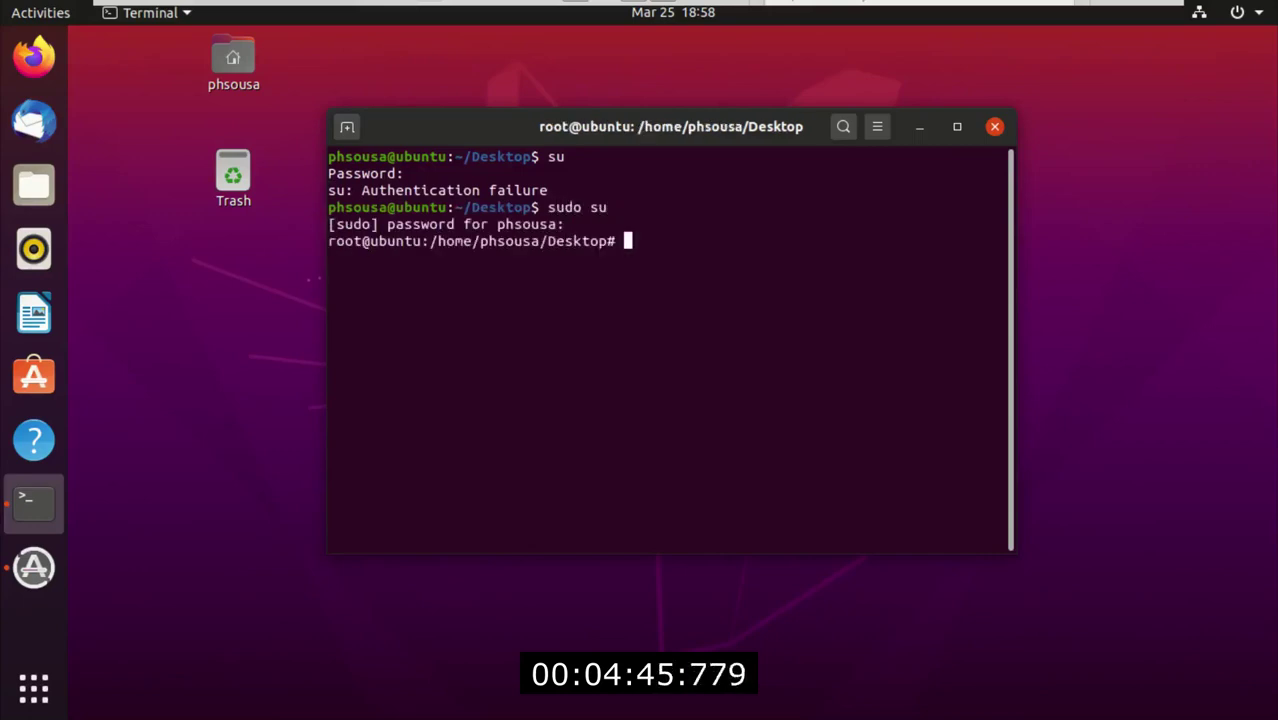
# Clear the root terminal and refresh the package lists with apt update
pyautogui.write('clear')
pyautogui.press('Return')
pyautogui.write('apt update')
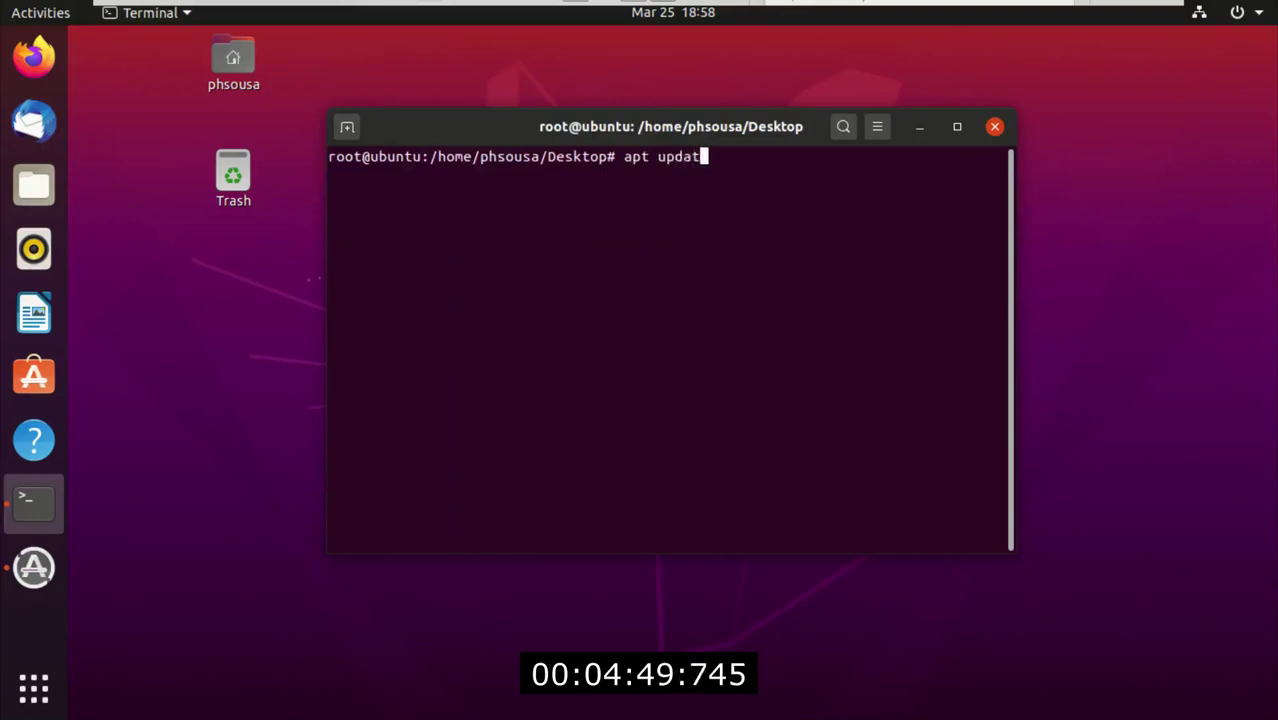
pyautogui.press('Return')
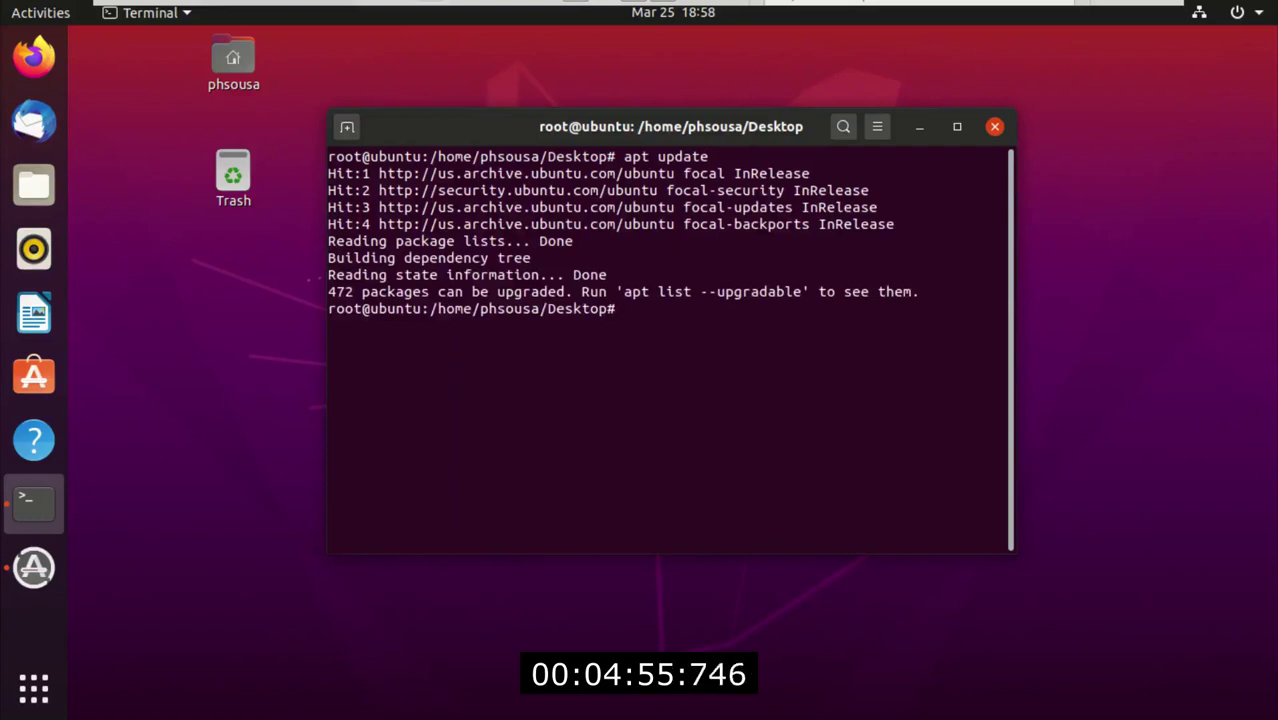
# Clear the update output and restart the system with the reboot command
pyautogui.write('clear')
pyautogui.press('Return')
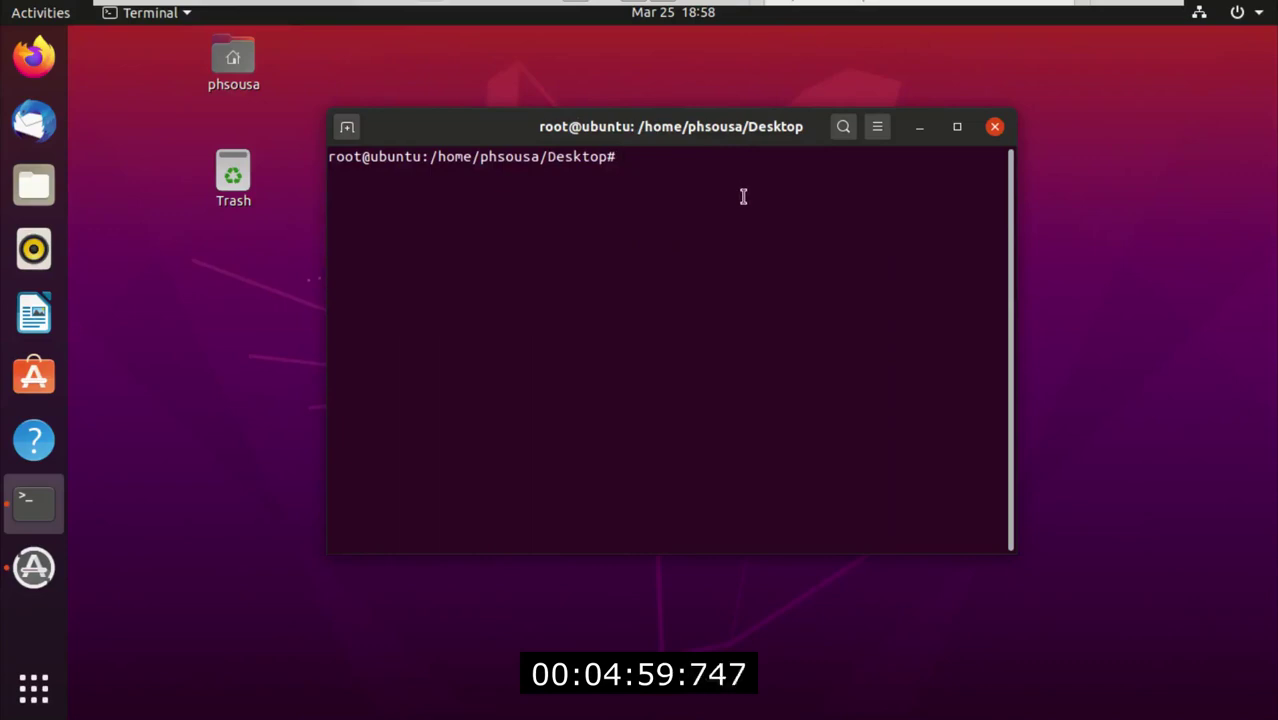
pyautogui.write('reboot')
pyautogui.press('Return')
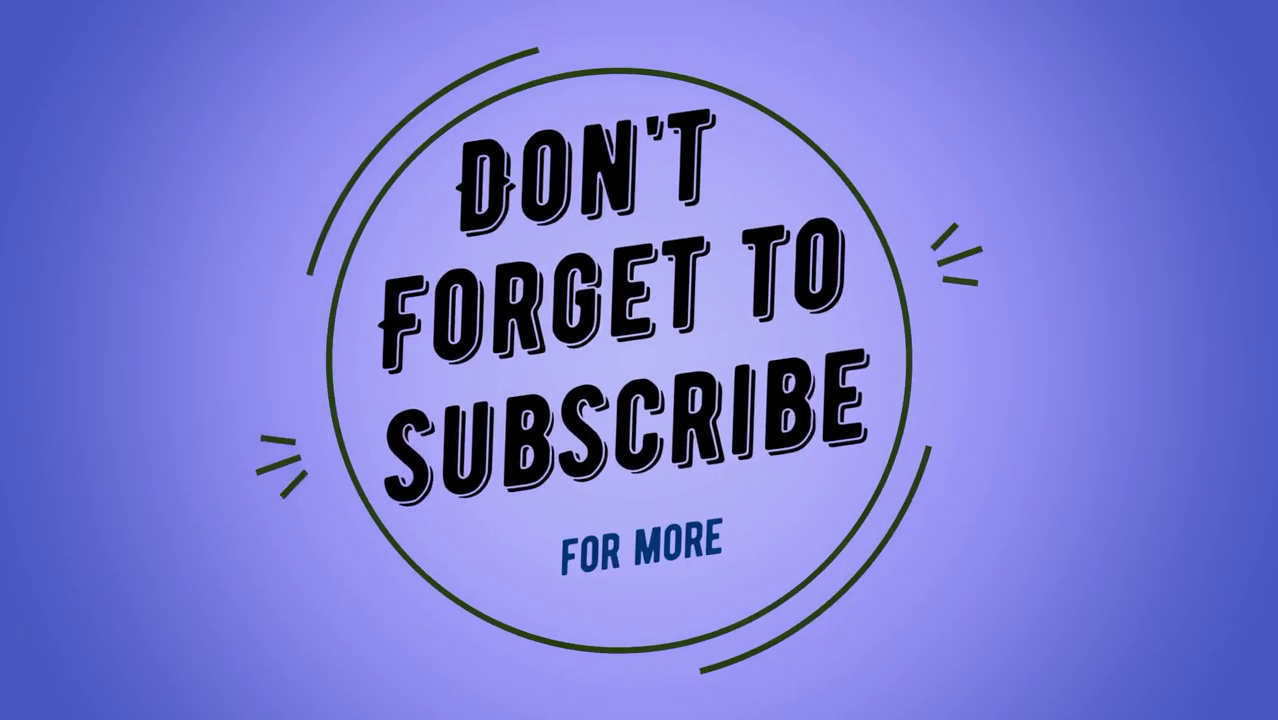